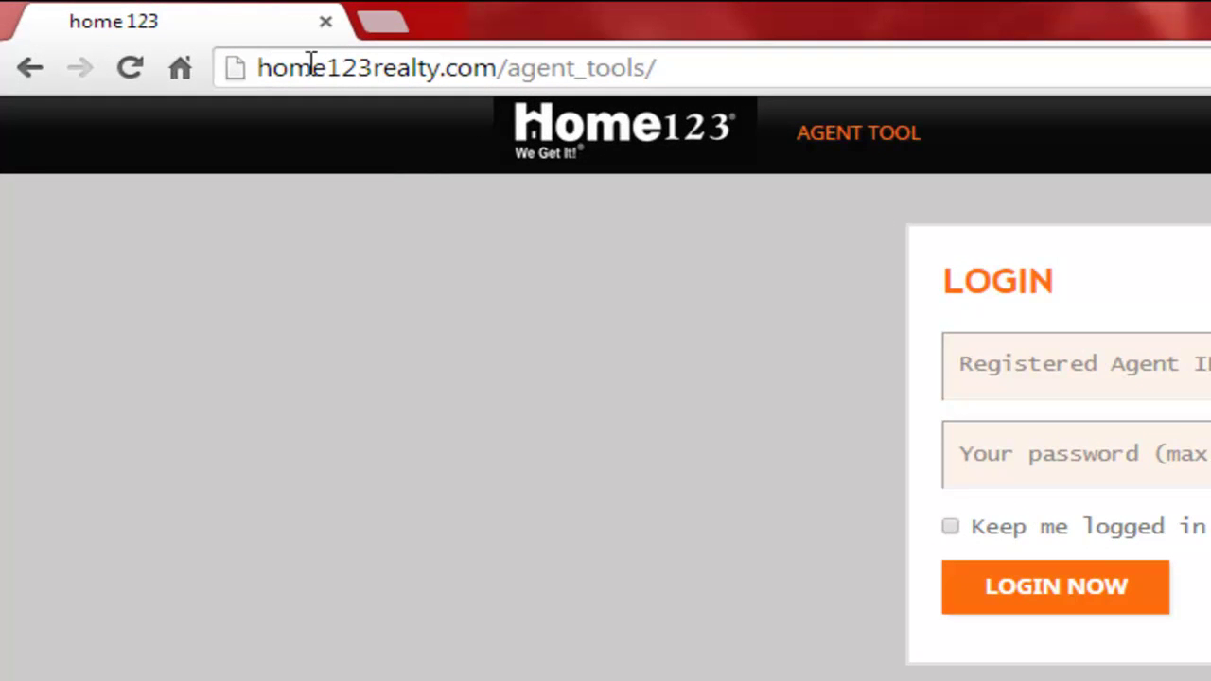
Log in to the agent tools site with the registered e-mail address and the account password
left_click_drag(508, 66, 652, 68)
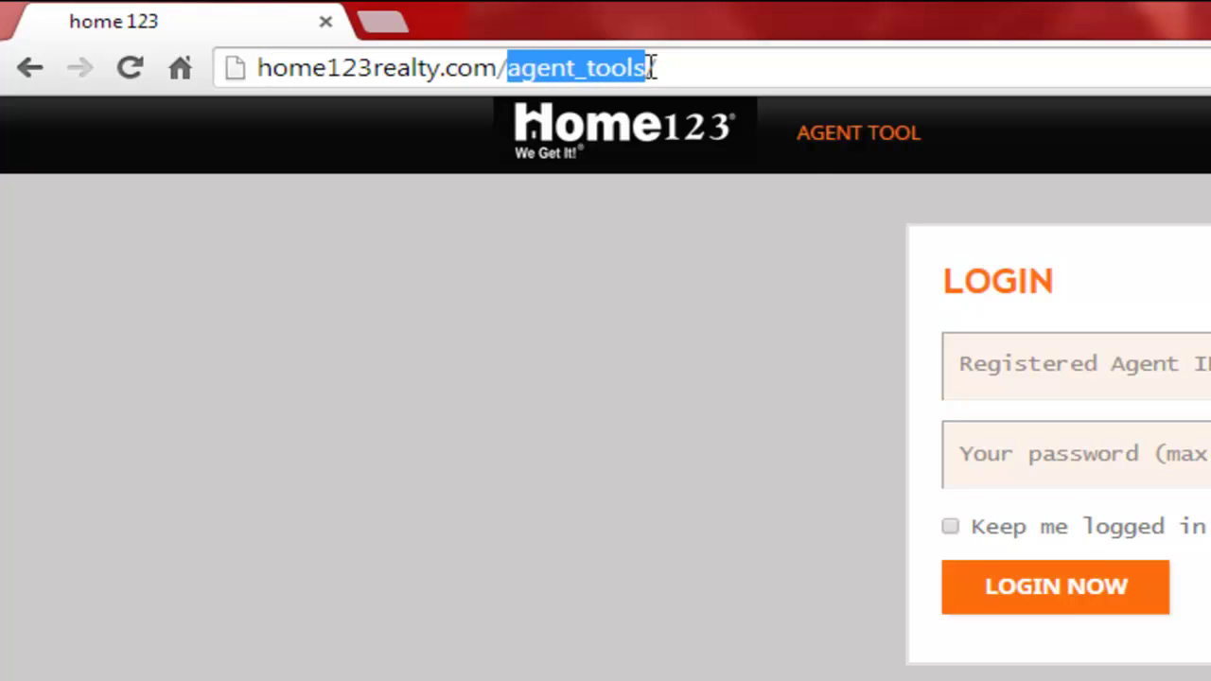
left_click(817, 180)
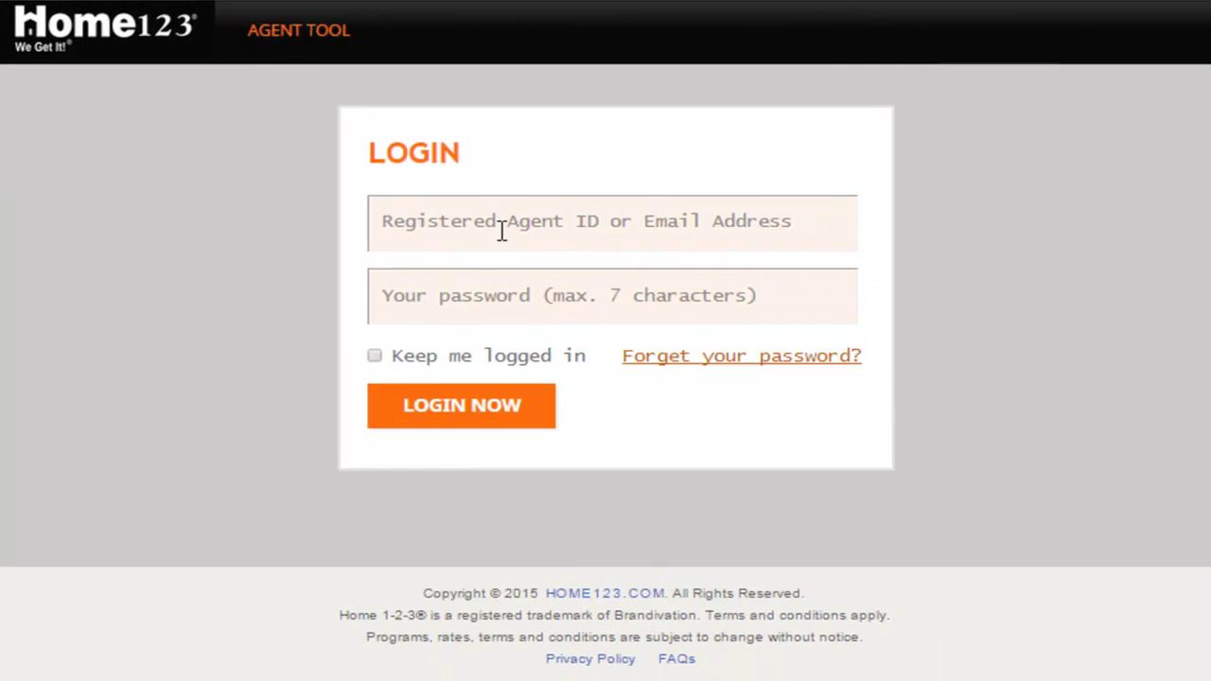
left_click(501, 232)
left_click(481, 269)
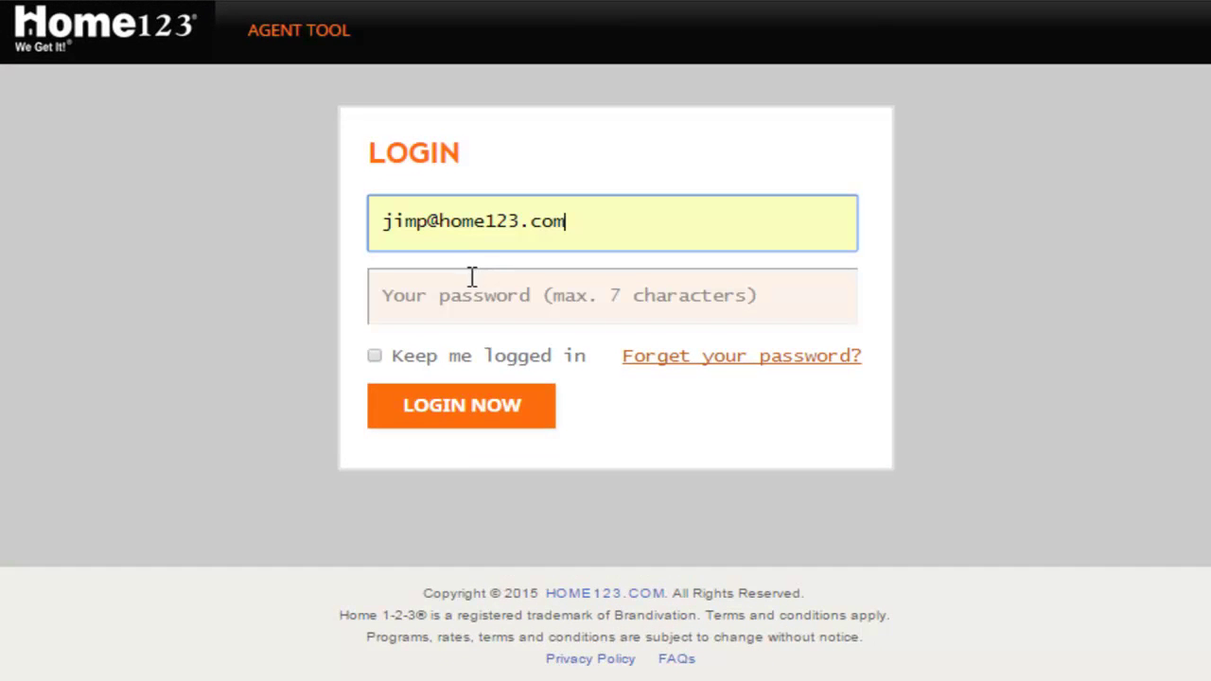
left_click(614, 295)
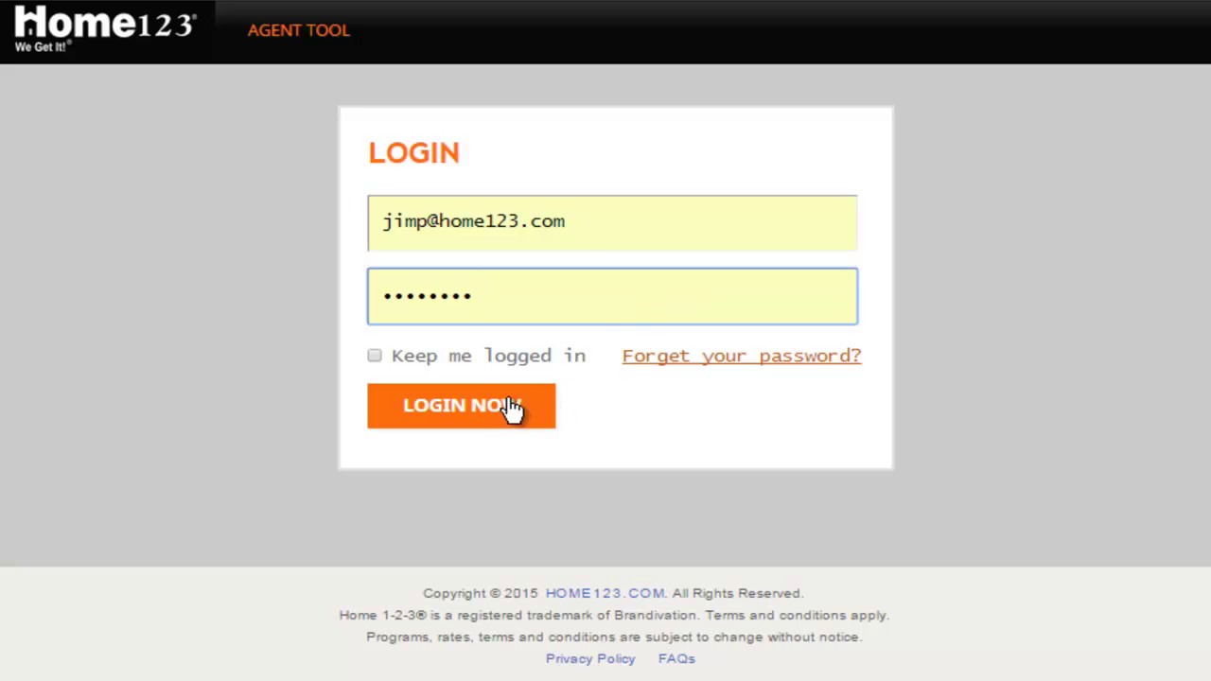
left_click(474, 406)
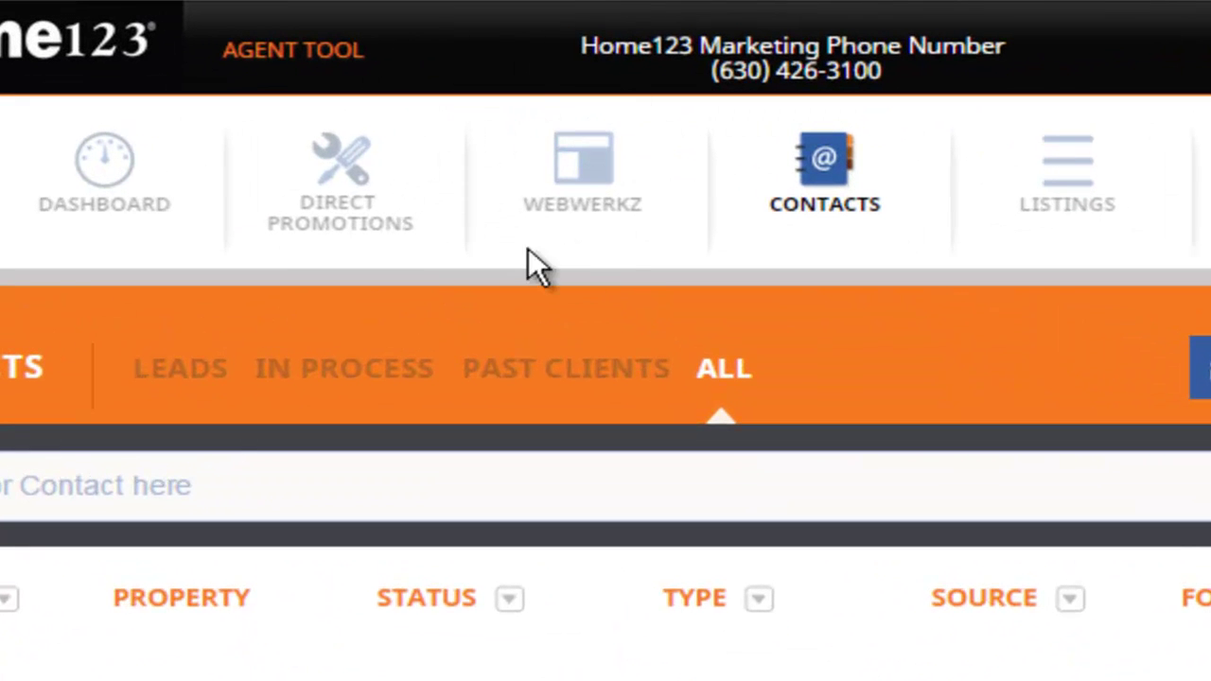
Open the WebWerkz home page controls and look through the website example from header to footer
left_click(579, 180)
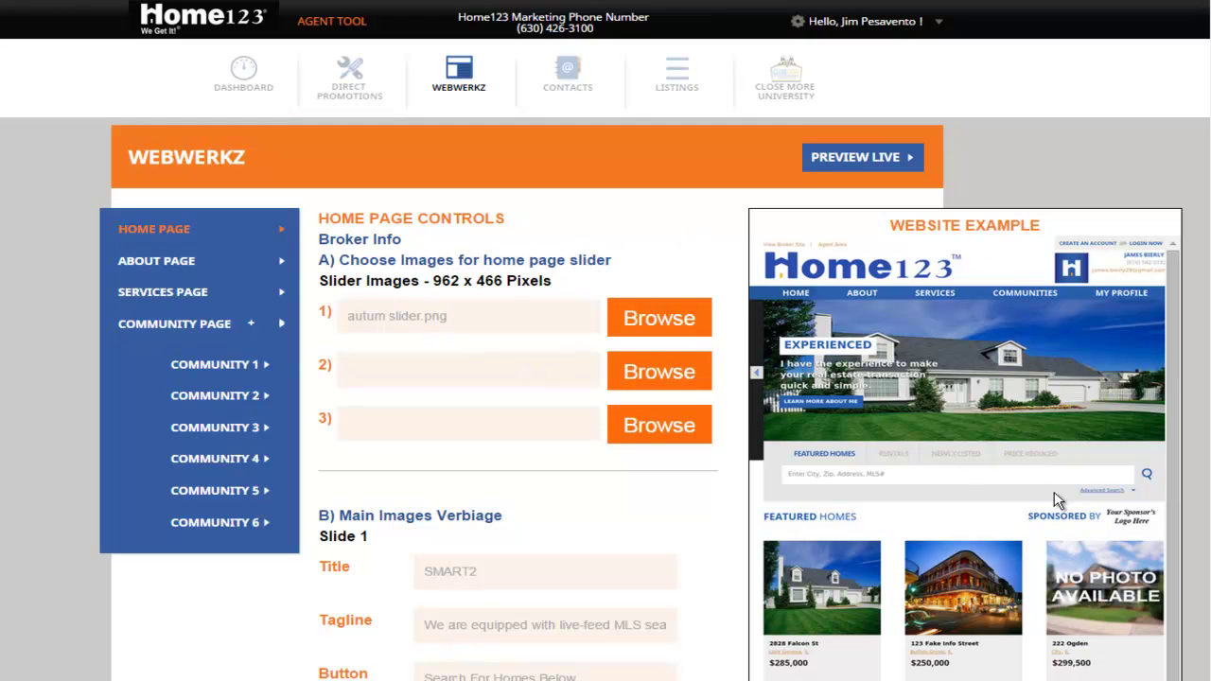
scroll(1204, 189, "down", 2)
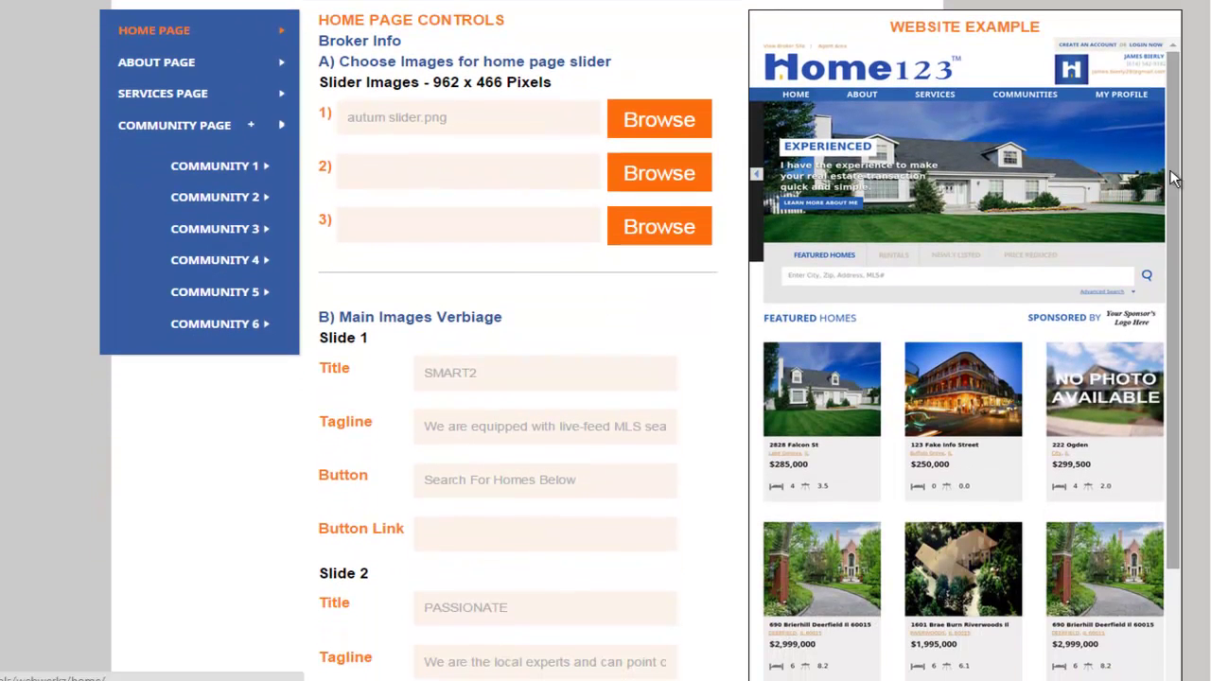
scroll(1080, 245, "down", 5)
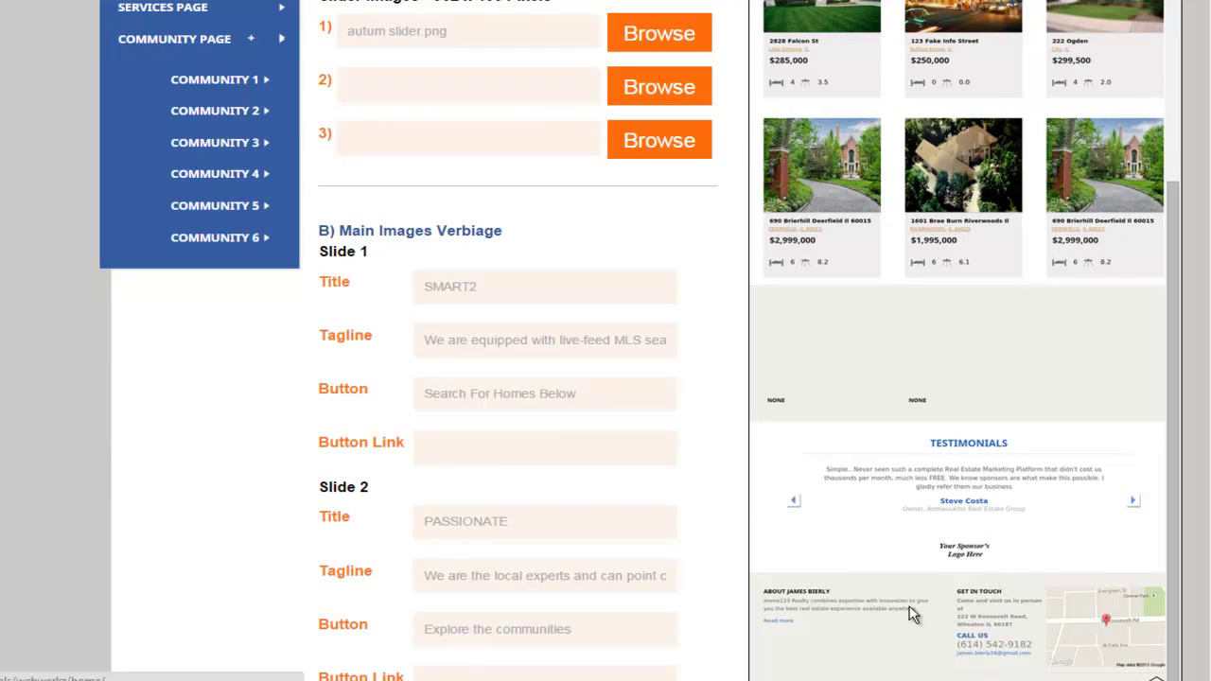
scroll(937, 327, "up", 8)
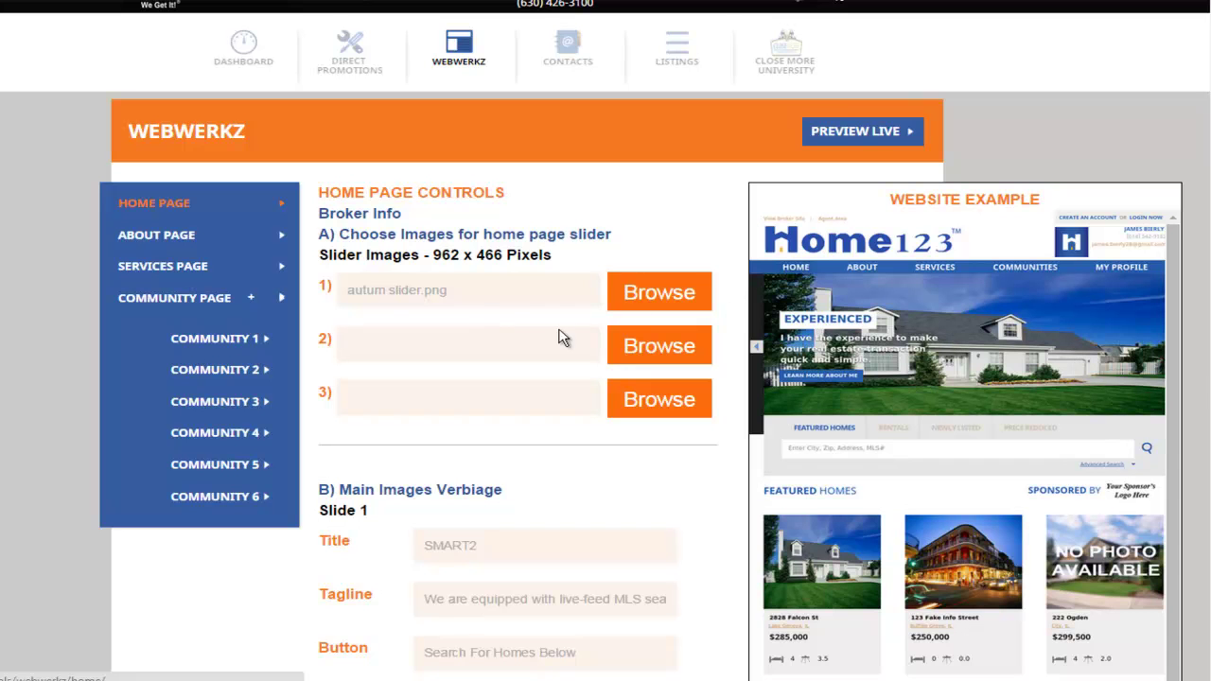
left_click(639, 348)
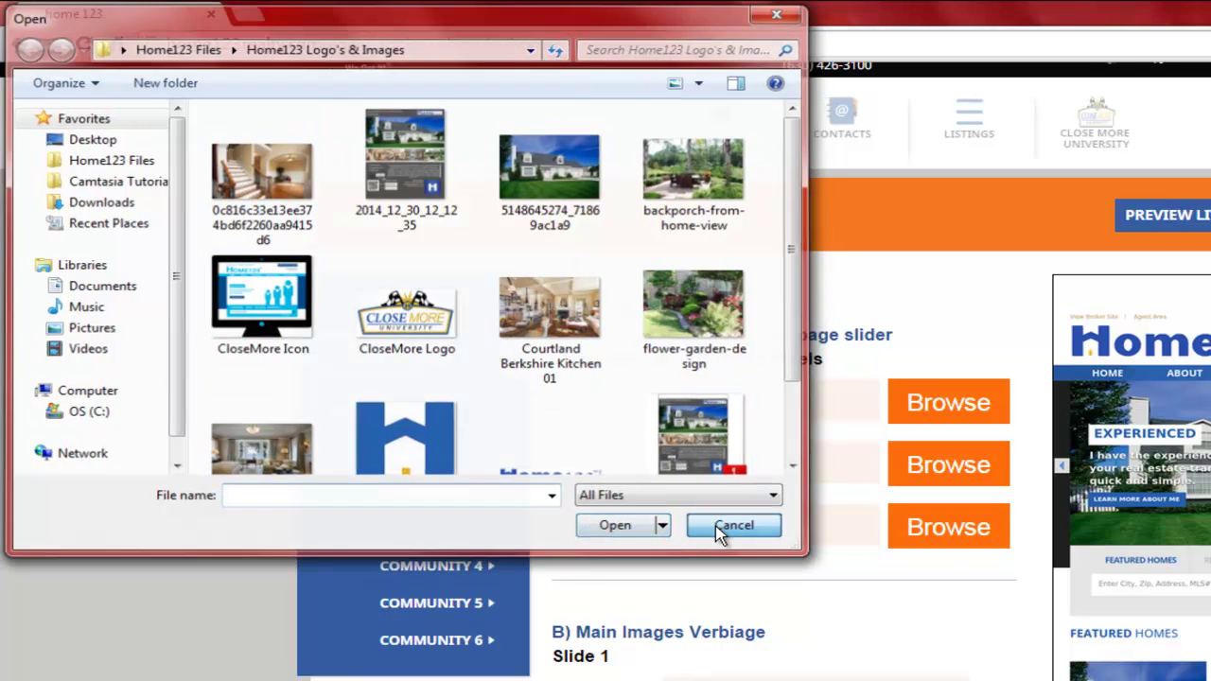
left_click(717, 529)
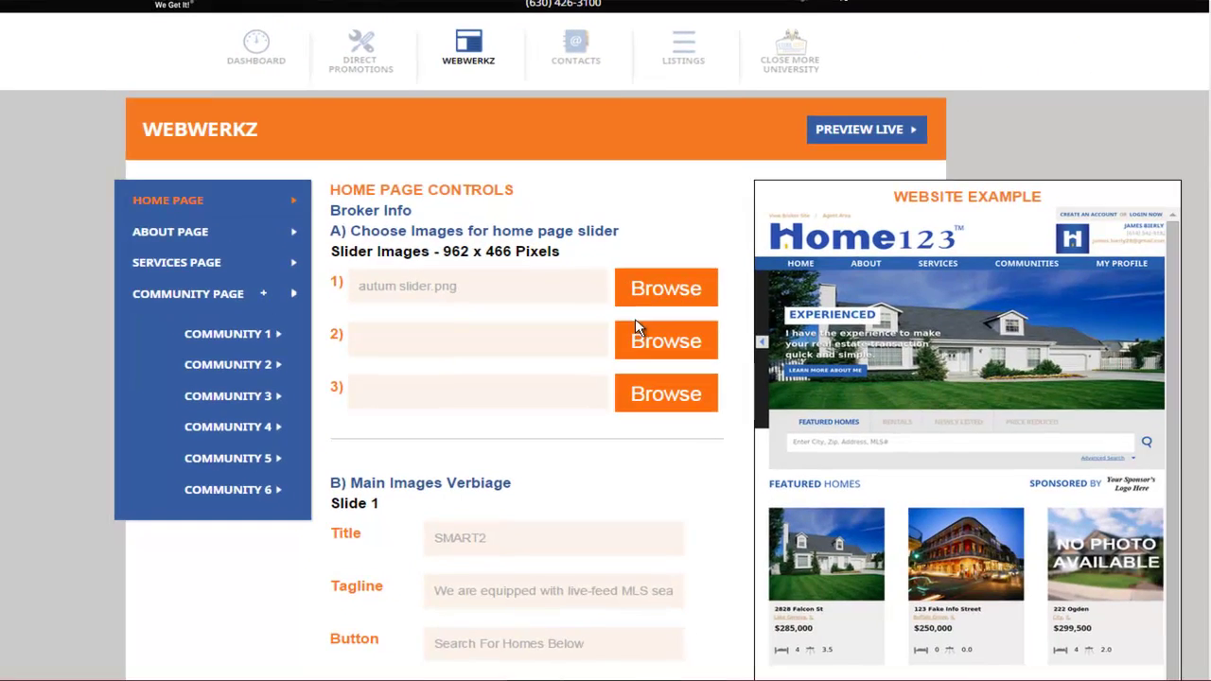
left_click(823, 470)
Set the Slide 1 button link to the suggested home123realty.com address of the agent's about_us page
scroll(826, 295, "down", 1)
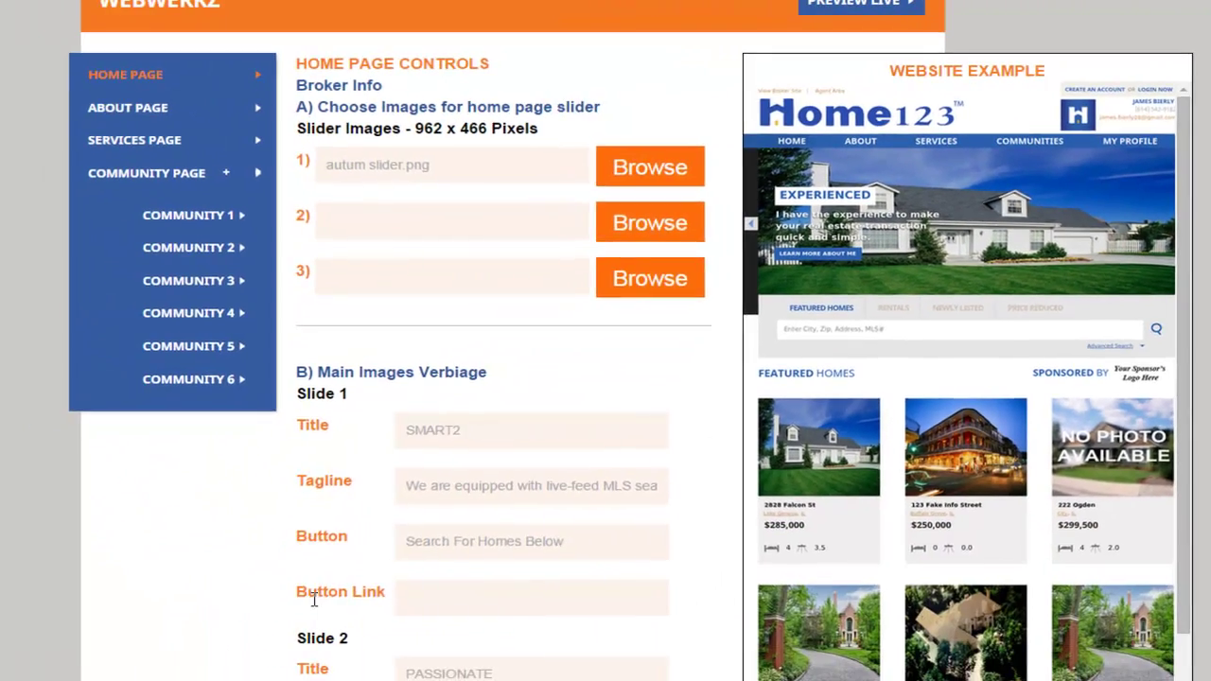
left_click(422, 590)
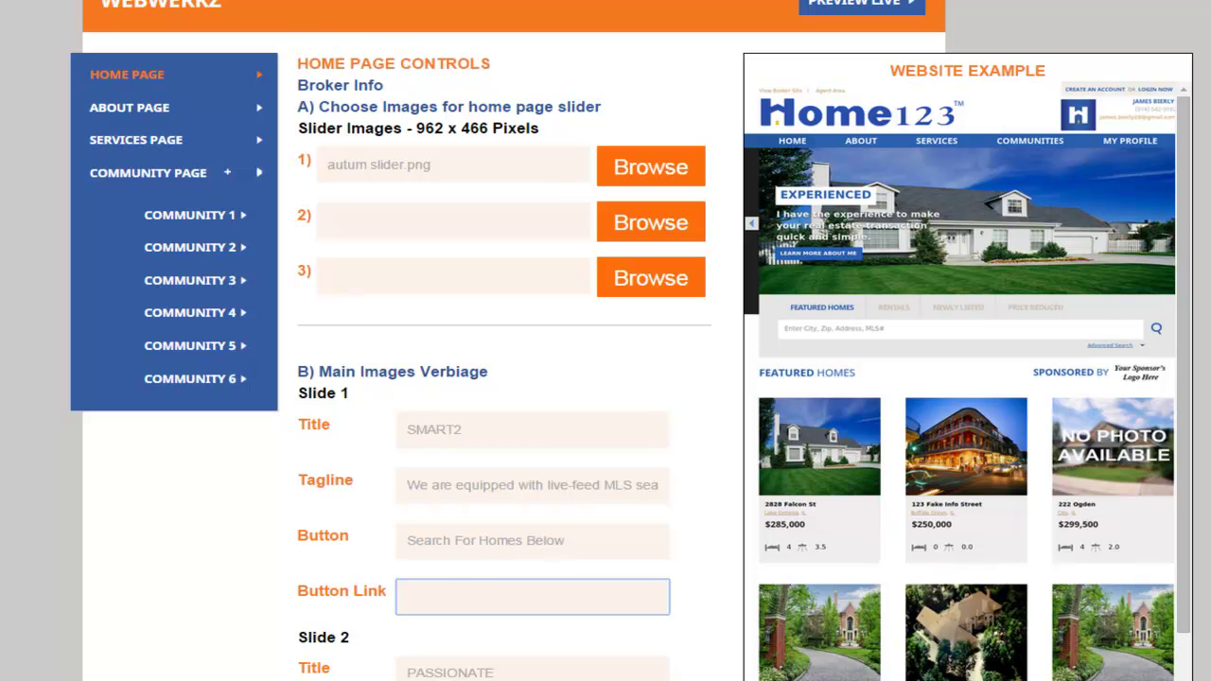
left_click(471, 592)
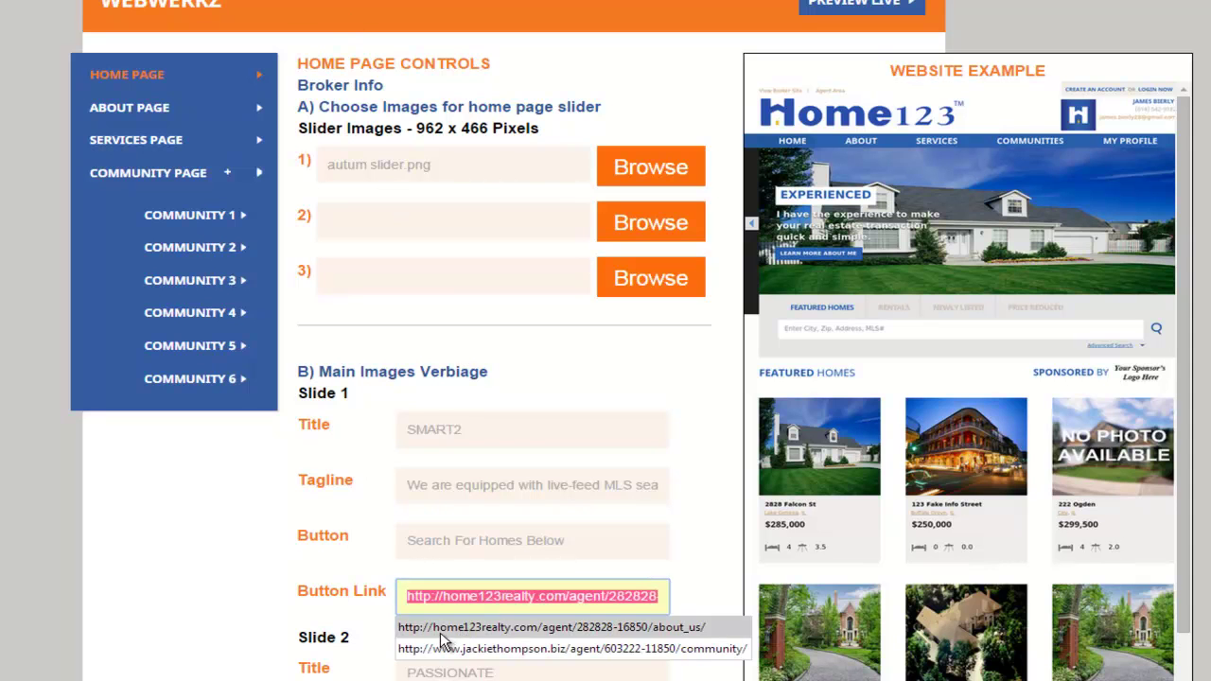
left_click(445, 628)
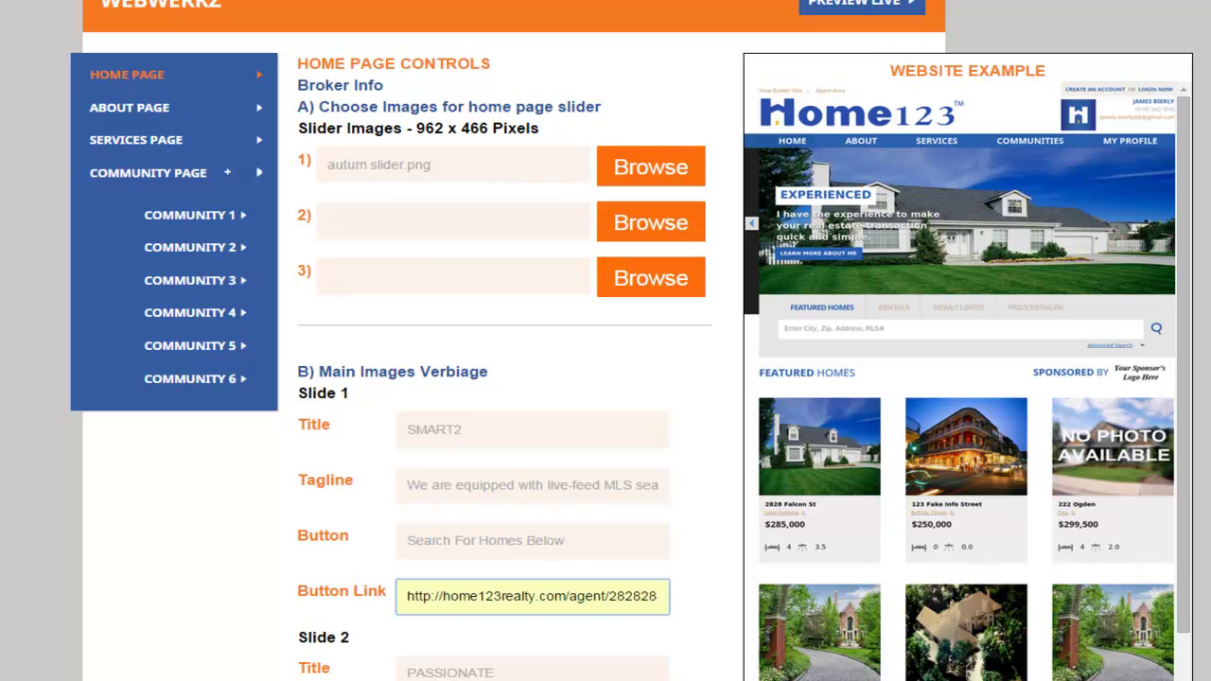
Review the main image verbiage fields for Slides 1, 2 and 3 and compare them with the website example
scroll(267, 43, "down", 5)
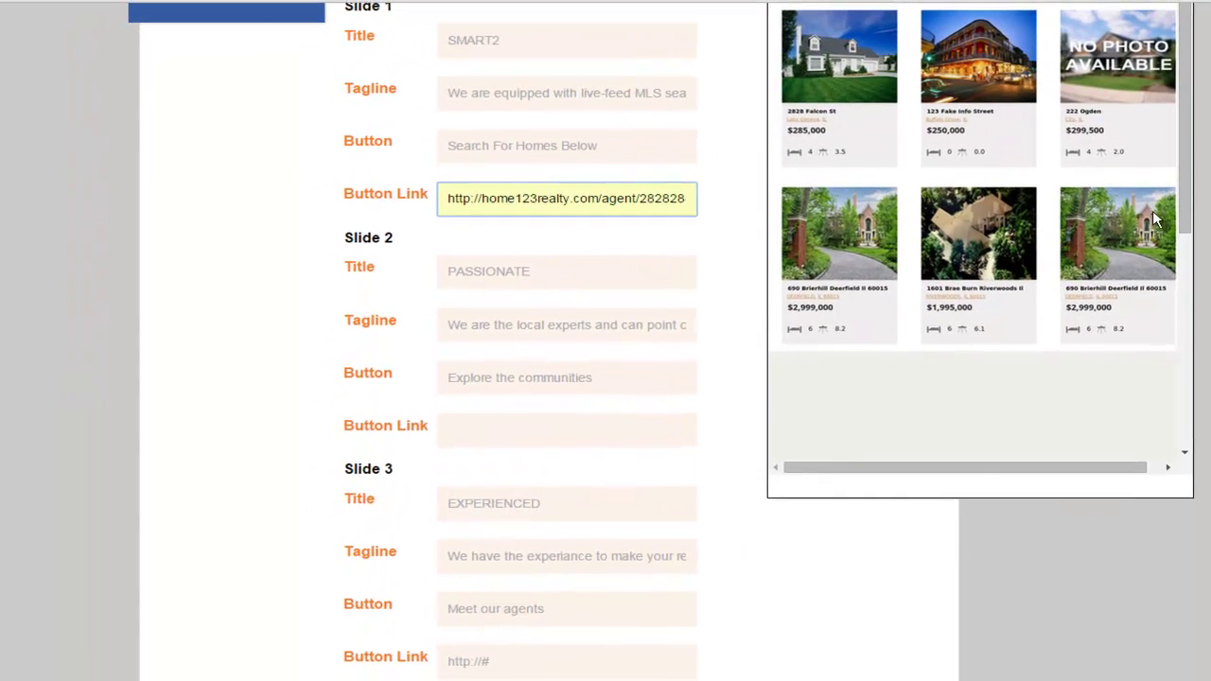
left_click_drag(352, 11, 423, 9)
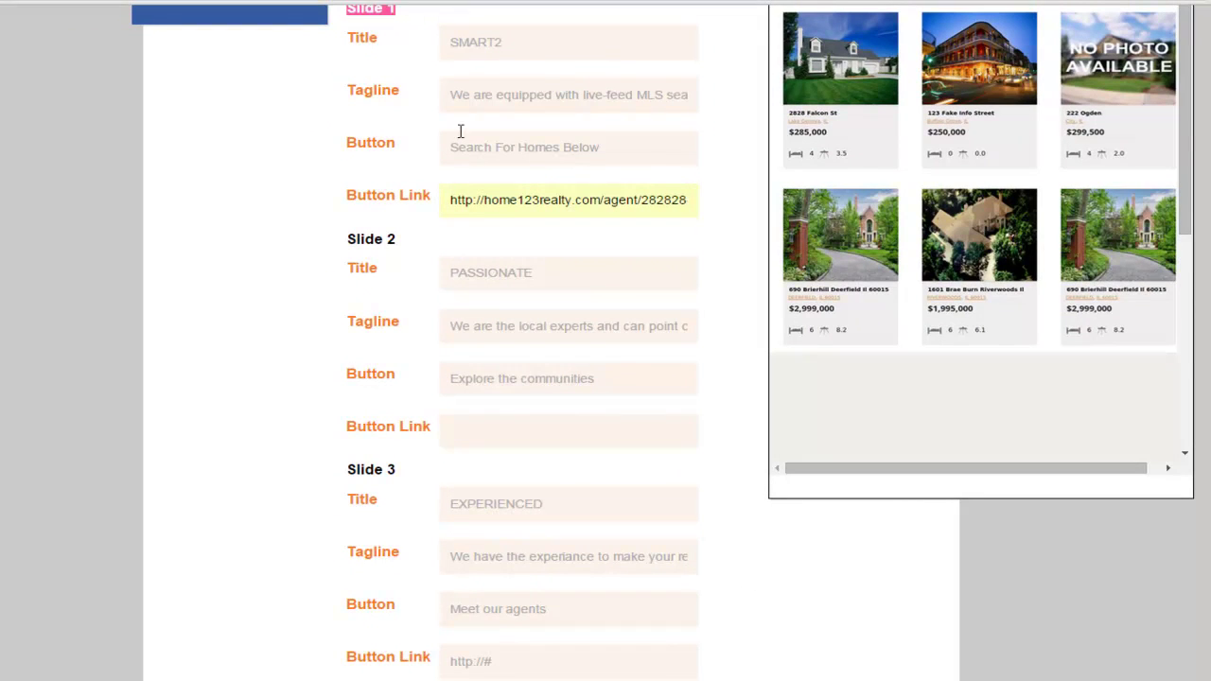
left_click_drag(359, 239, 376, 241)
left_click_drag(346, 469, 387, 471)
left_click(456, 478)
scroll(1052, 308, "down", 3)
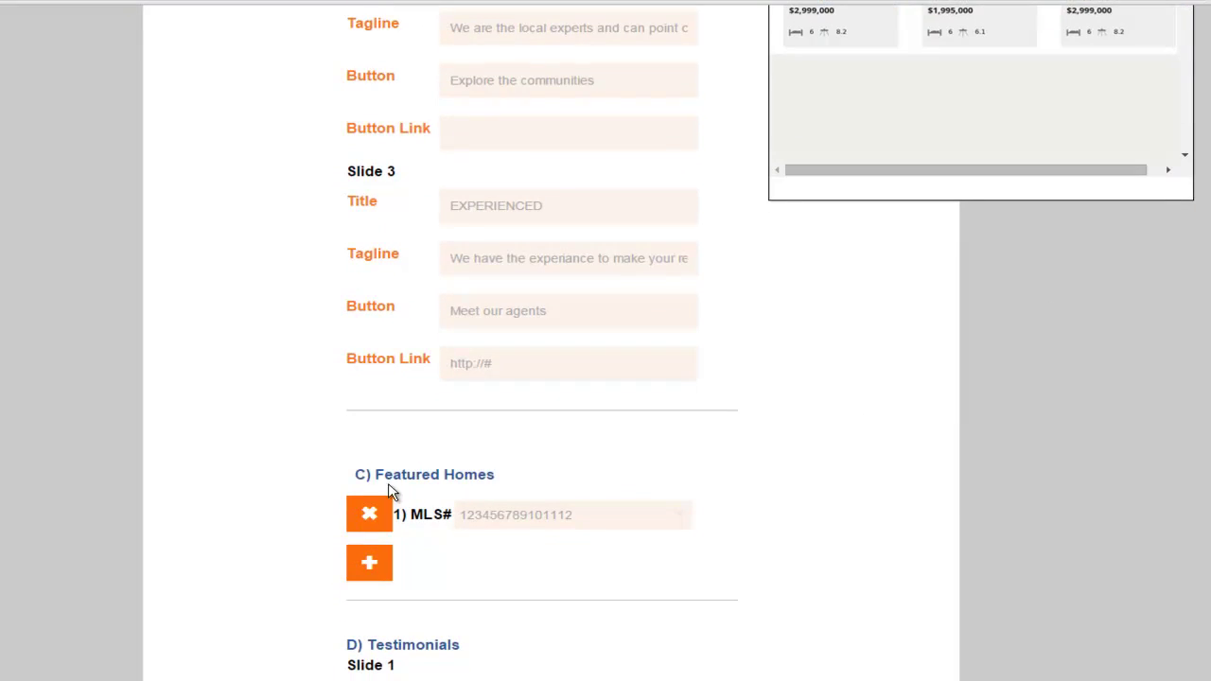
scroll(606, 341, "up", 6)
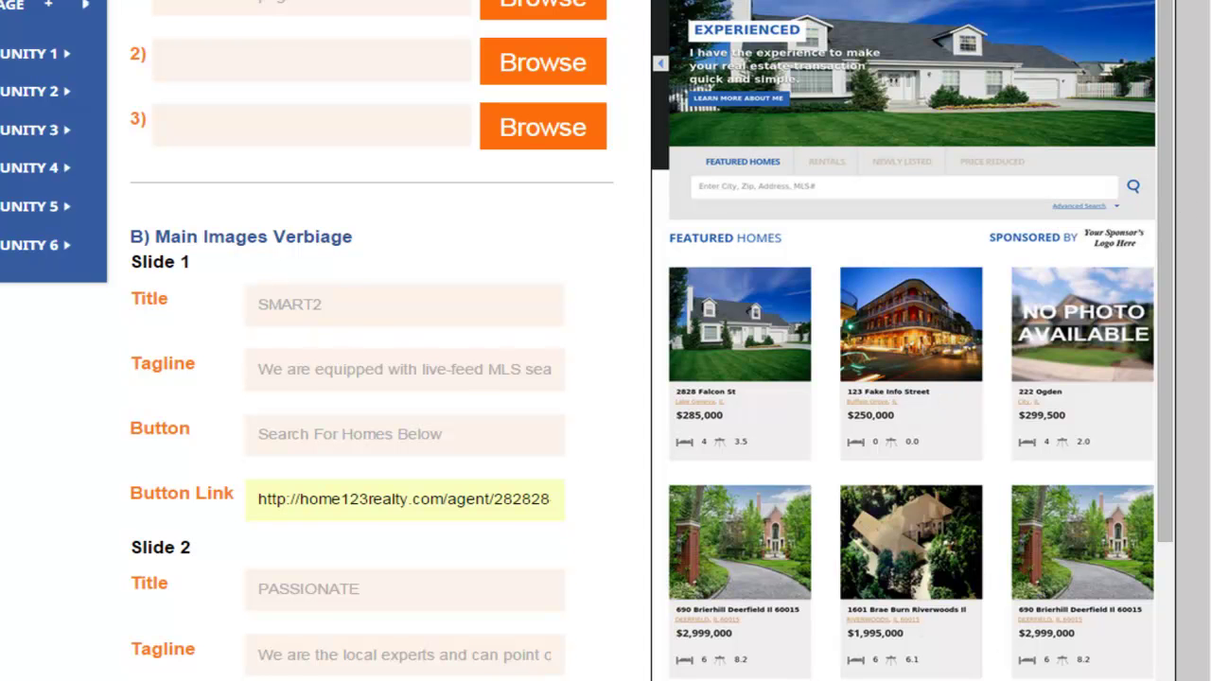
Add a second entry to Featured Homes and assign it MLS# 44444444
scroll(1192, 185, "down", 10)
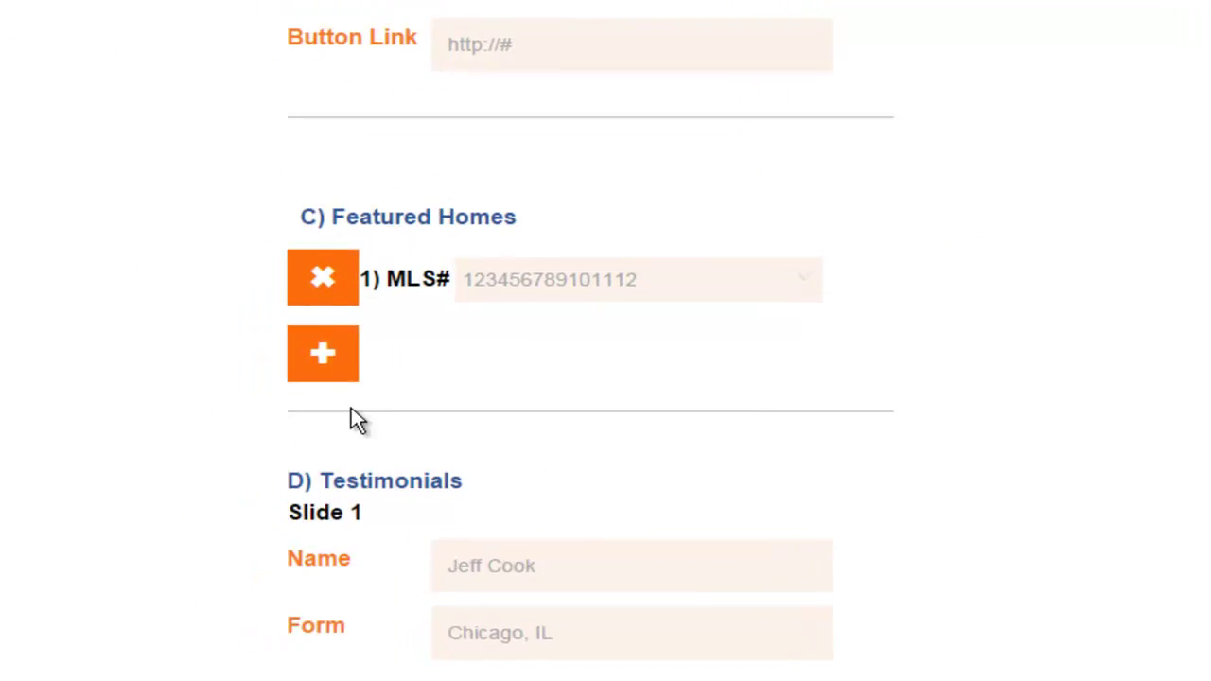
left_click(352, 346)
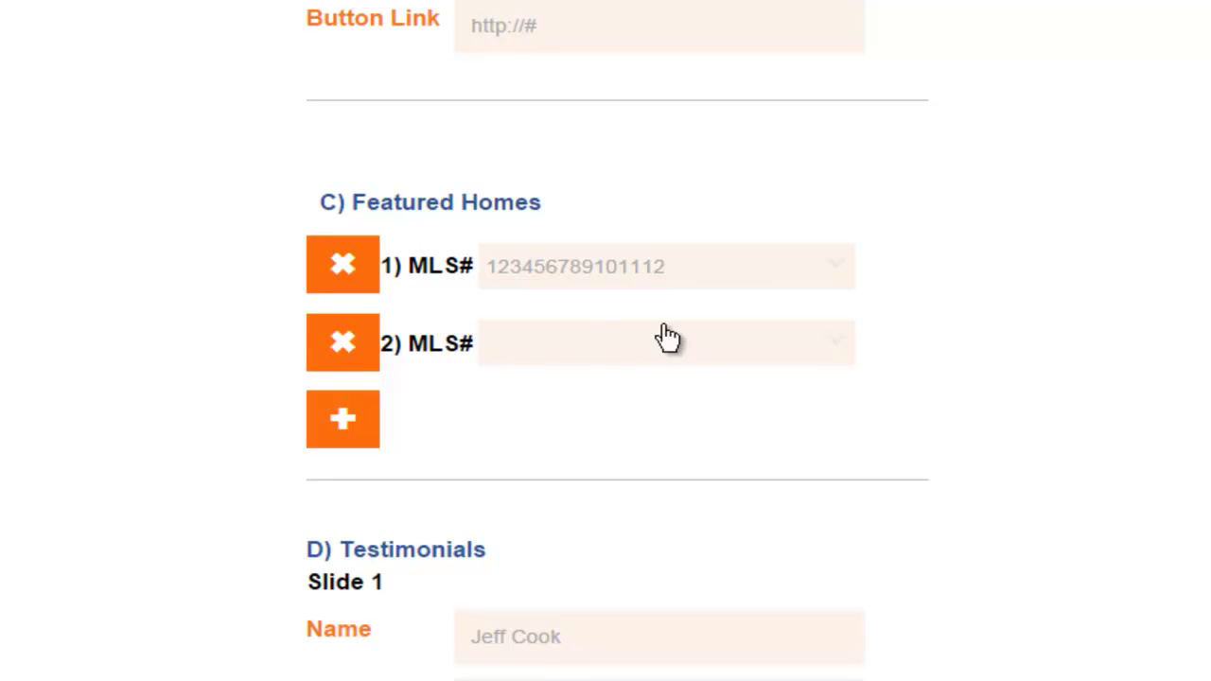
left_click(840, 354)
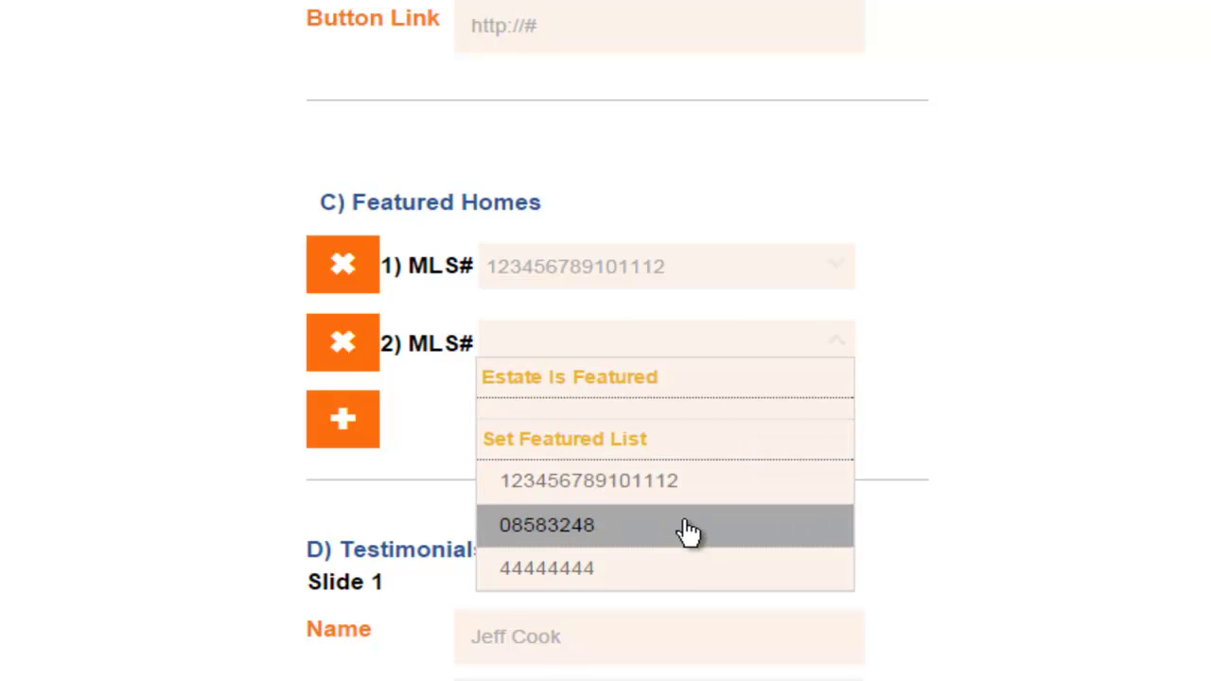
left_click(677, 569)
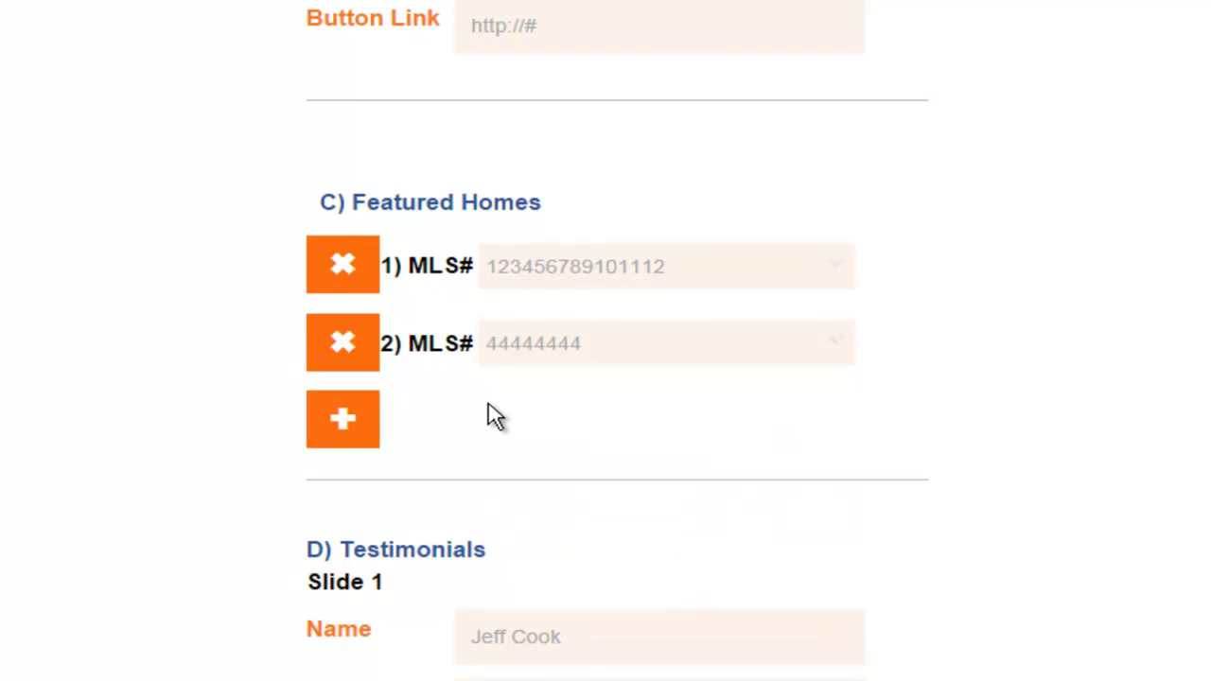
Add four more empty MLS# entries to Featured Homes, making six in total
left_click(336, 425)
left_click(343, 508)
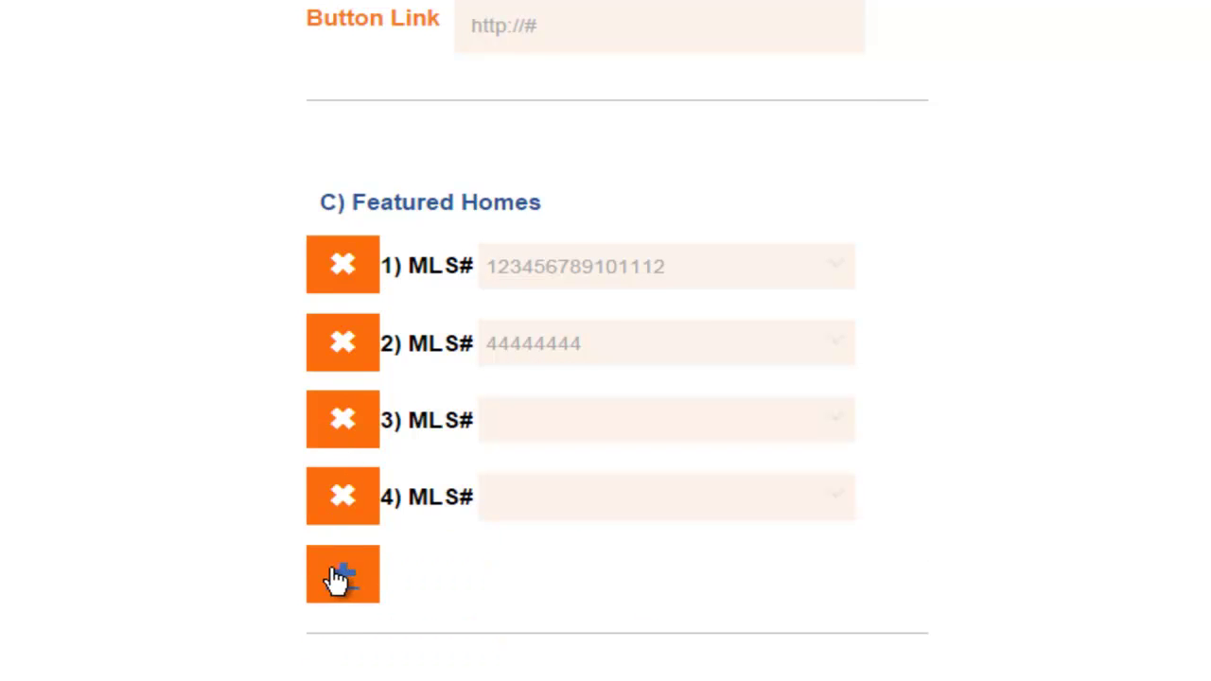
left_click(339, 579)
left_click(342, 643)
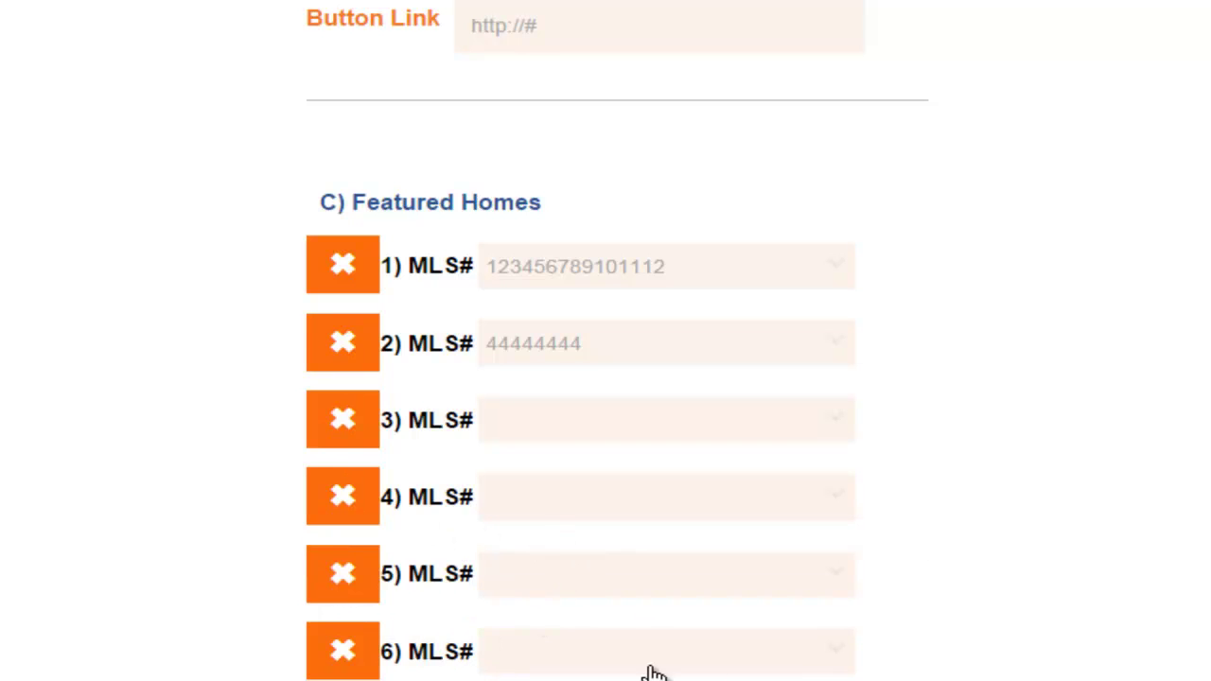
scroll(1081, 330, "down", 2)
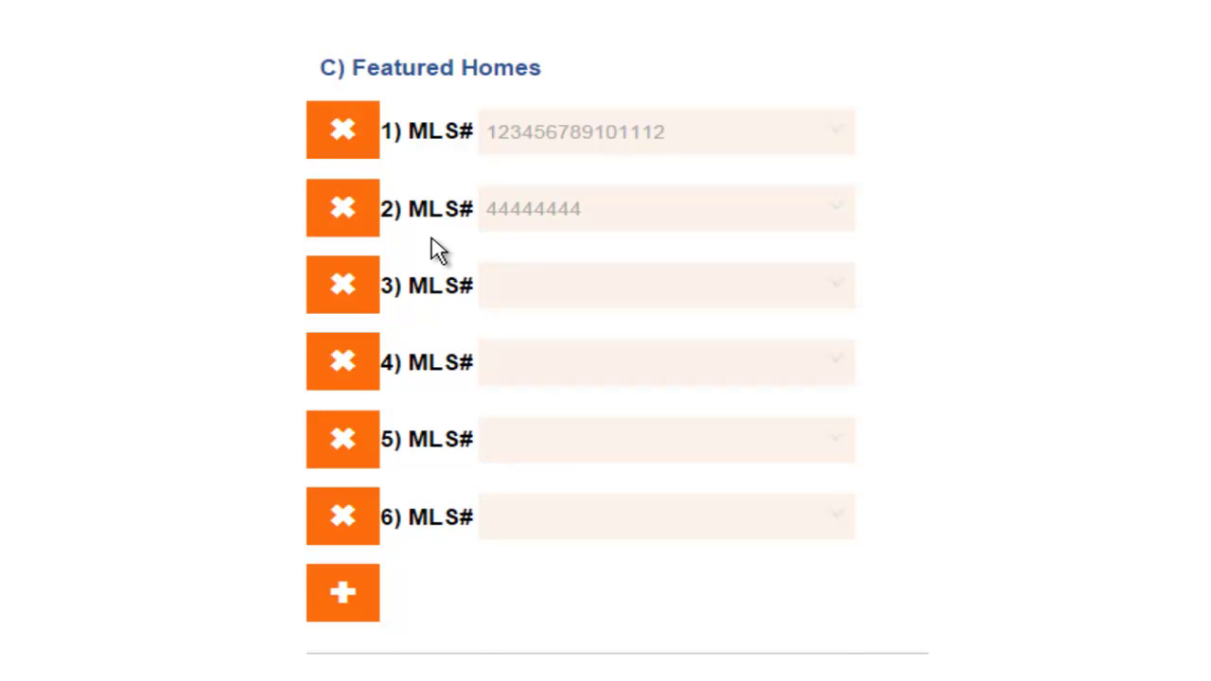
Remove every Featured Homes entry except the first one
left_click(344, 208)
left_click(345, 213)
left_click(345, 213)
left_click(340, 213)
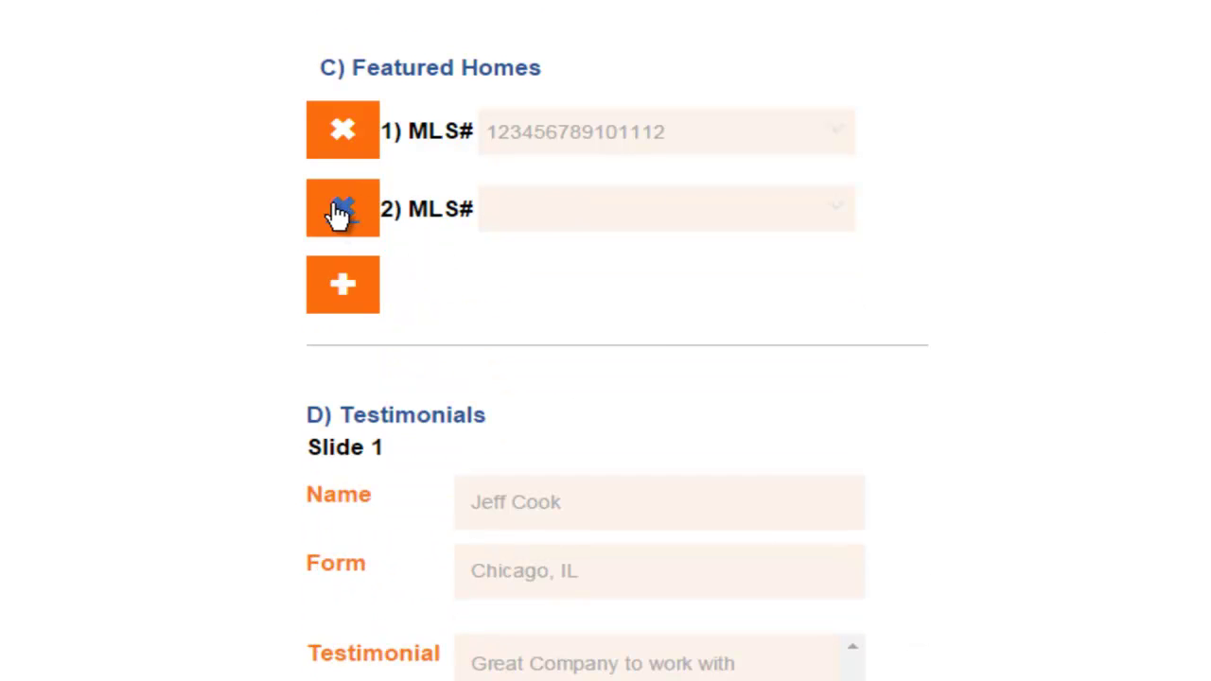
left_click(341, 212)
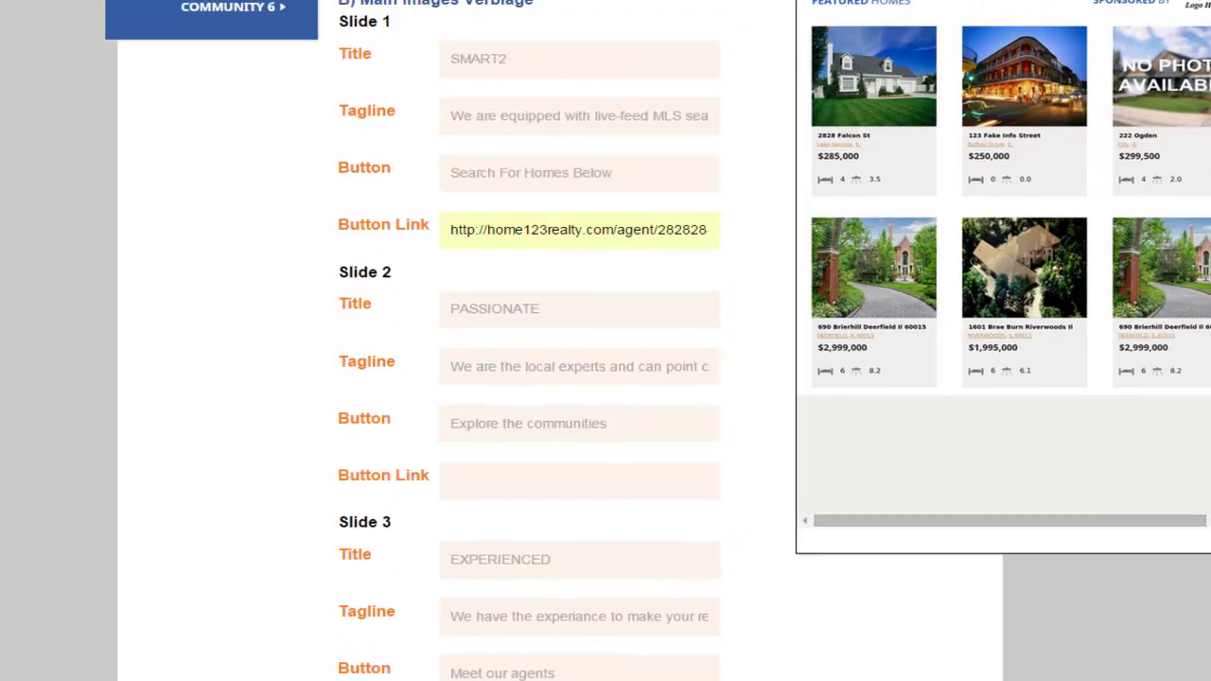
Replace the Form text of testimonial Slide 1 with "Broker/Owner, Home123 Realty"
scroll(1194, 316, "down", 3)
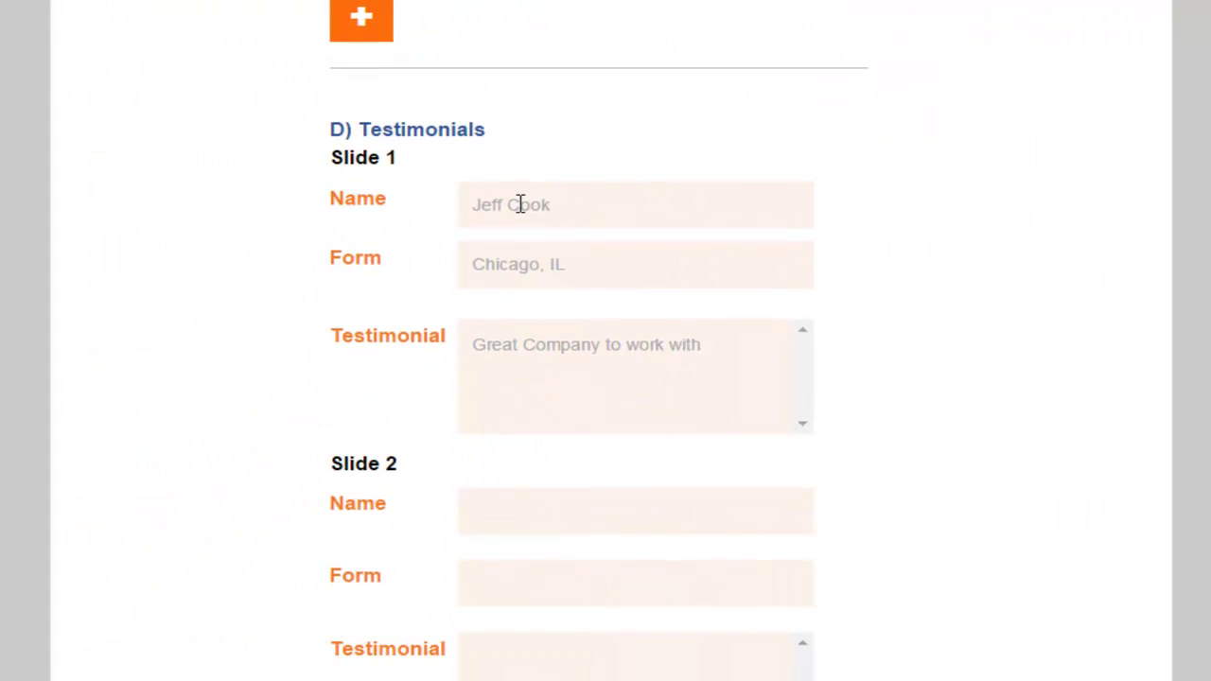
left_click(478, 264)
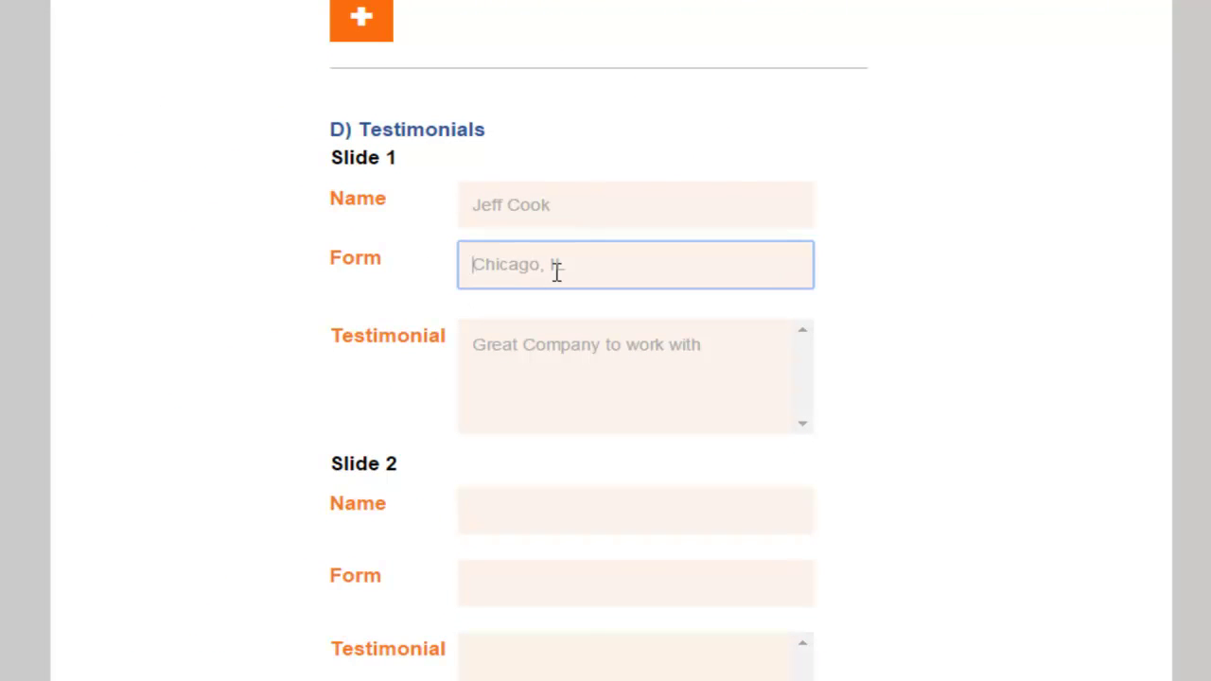
left_click_drag(677, 264, 458, 264)
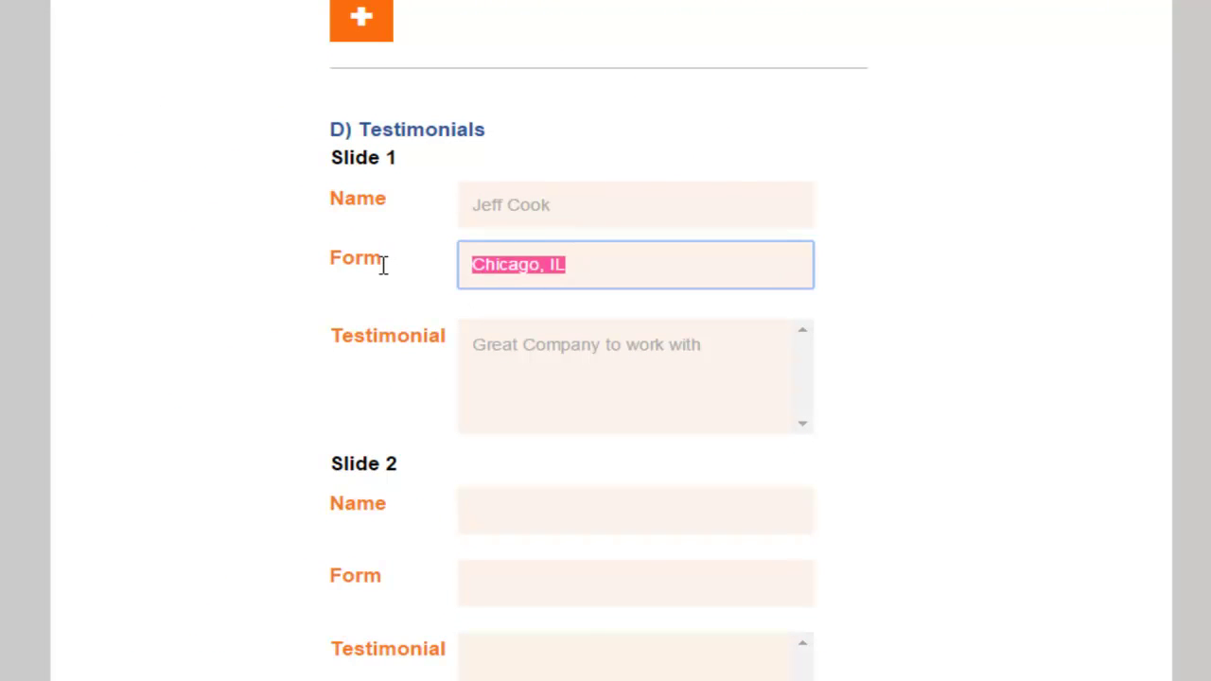
type("Broker/Owner")
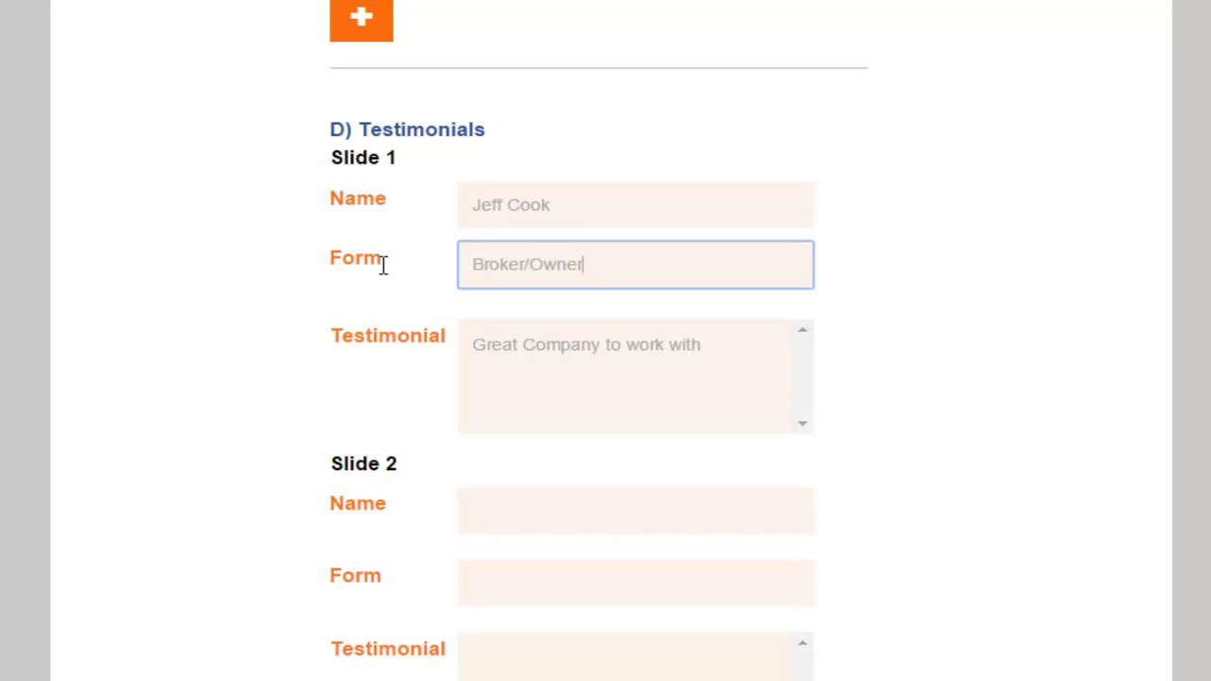
type(", Home123 Realty")
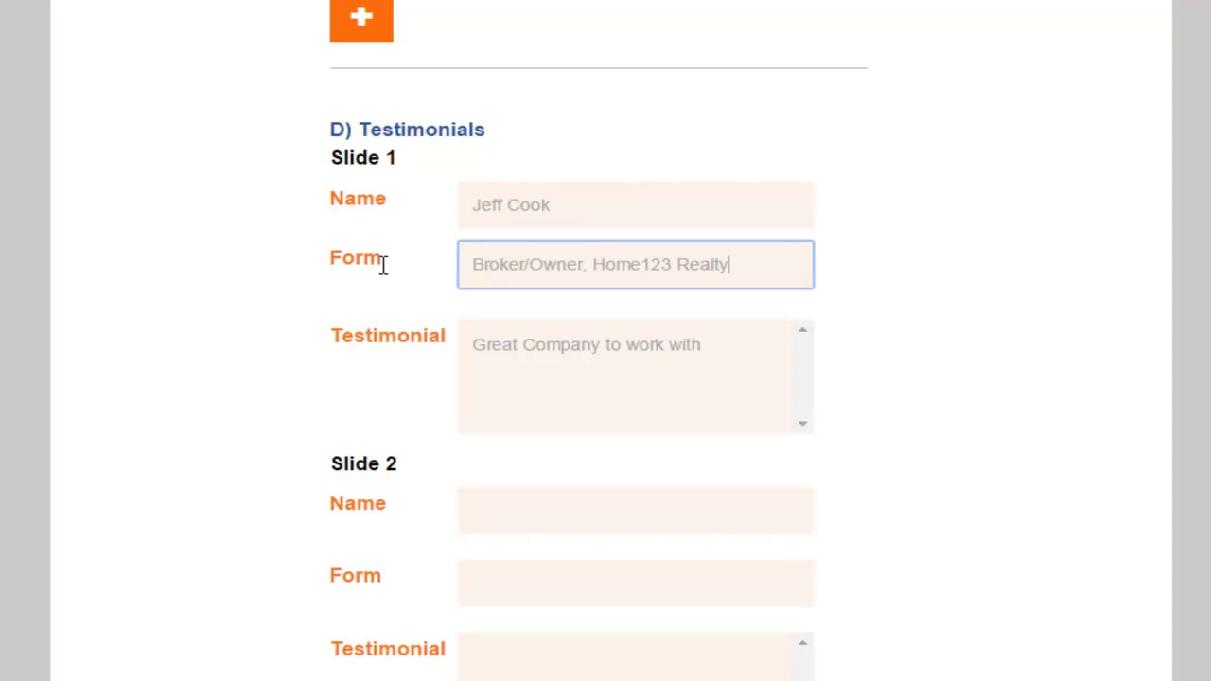
left_click(984, 240)
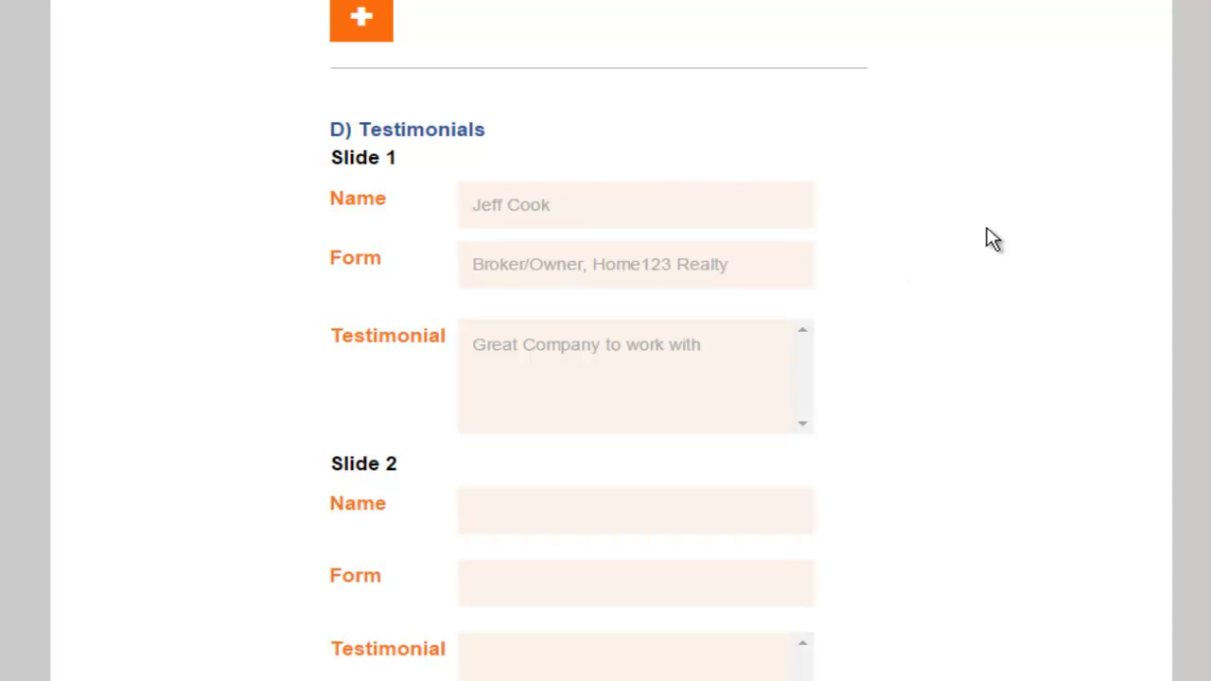
left_click(796, 267)
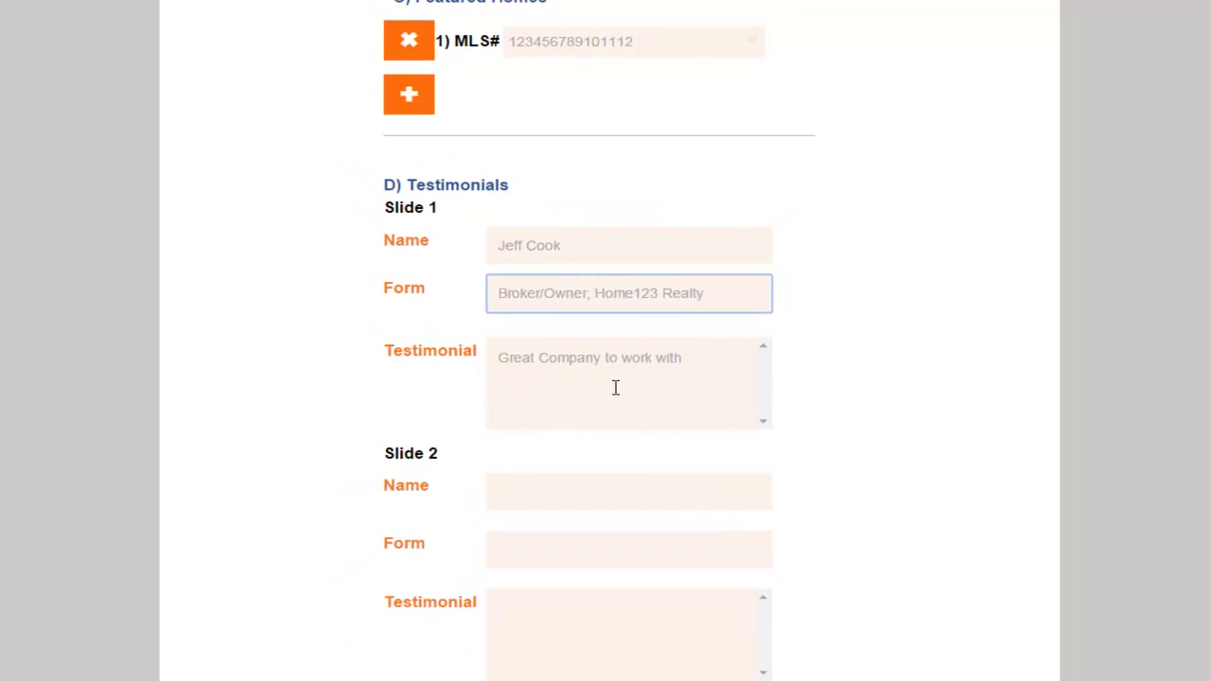
Review the Name, Form and Testimonial fields of testimonial Slides 1, 2 and 3
scroll(857, 257, "down", 2)
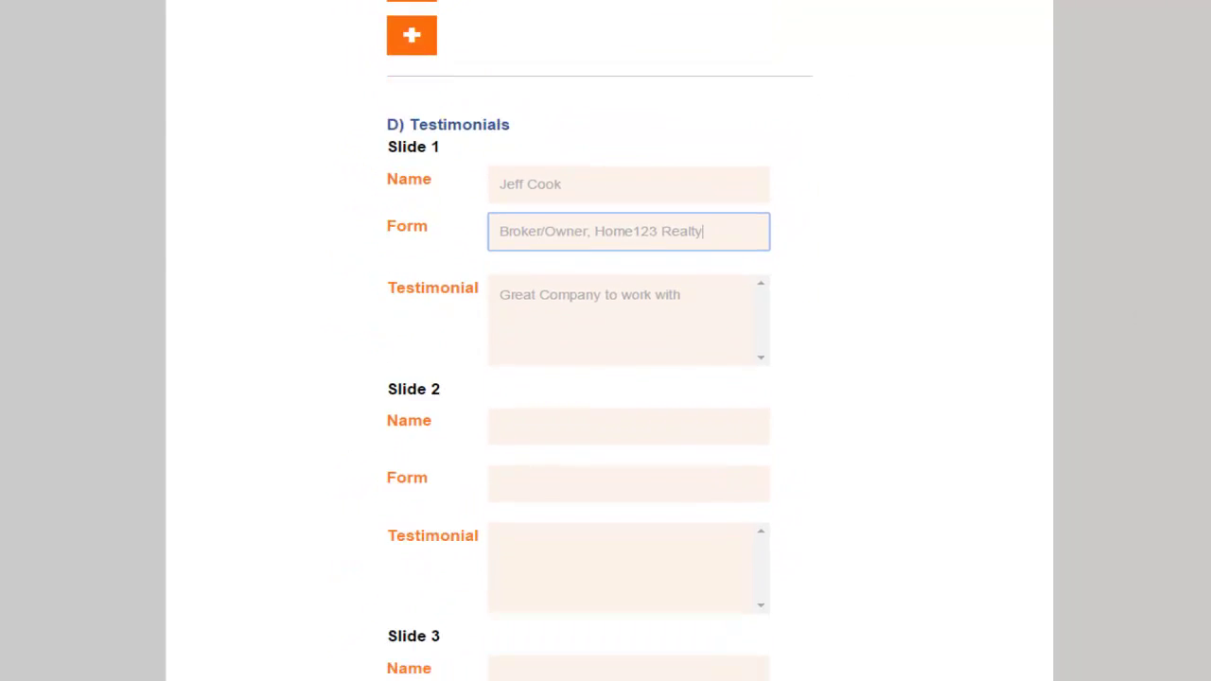
left_click_drag(369, 23, 457, 19)
left_click_drag(388, 260, 451, 268)
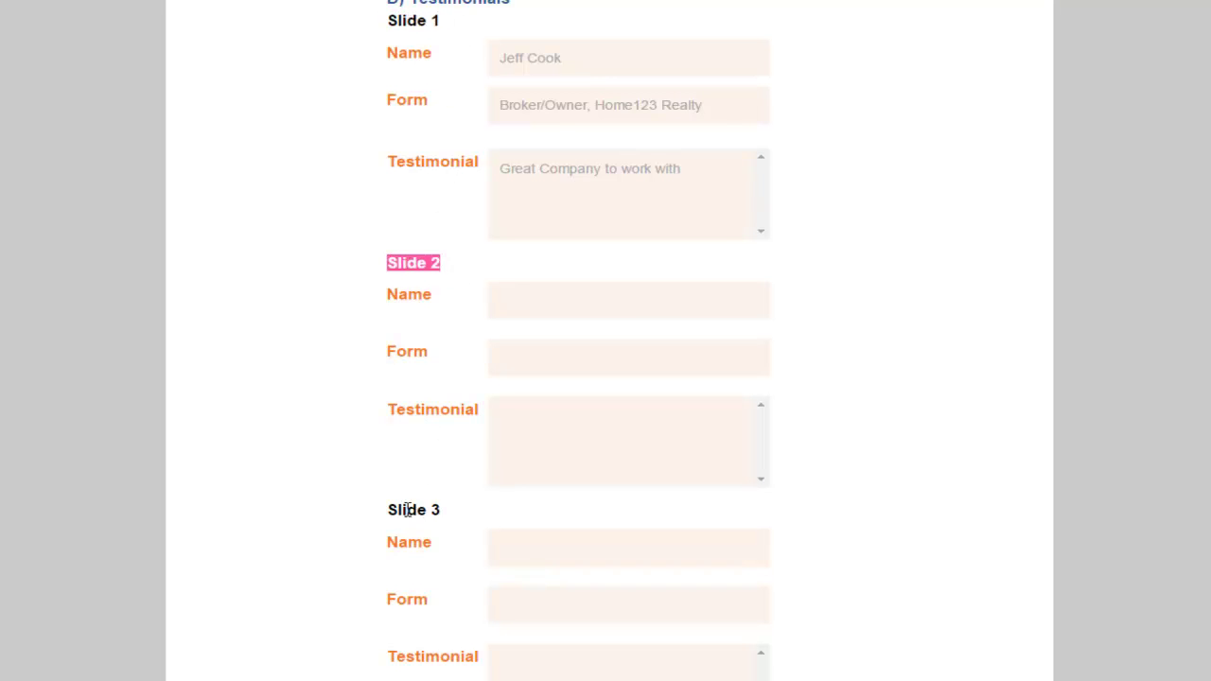
left_click_drag(403, 516, 460, 519)
left_click(468, 520)
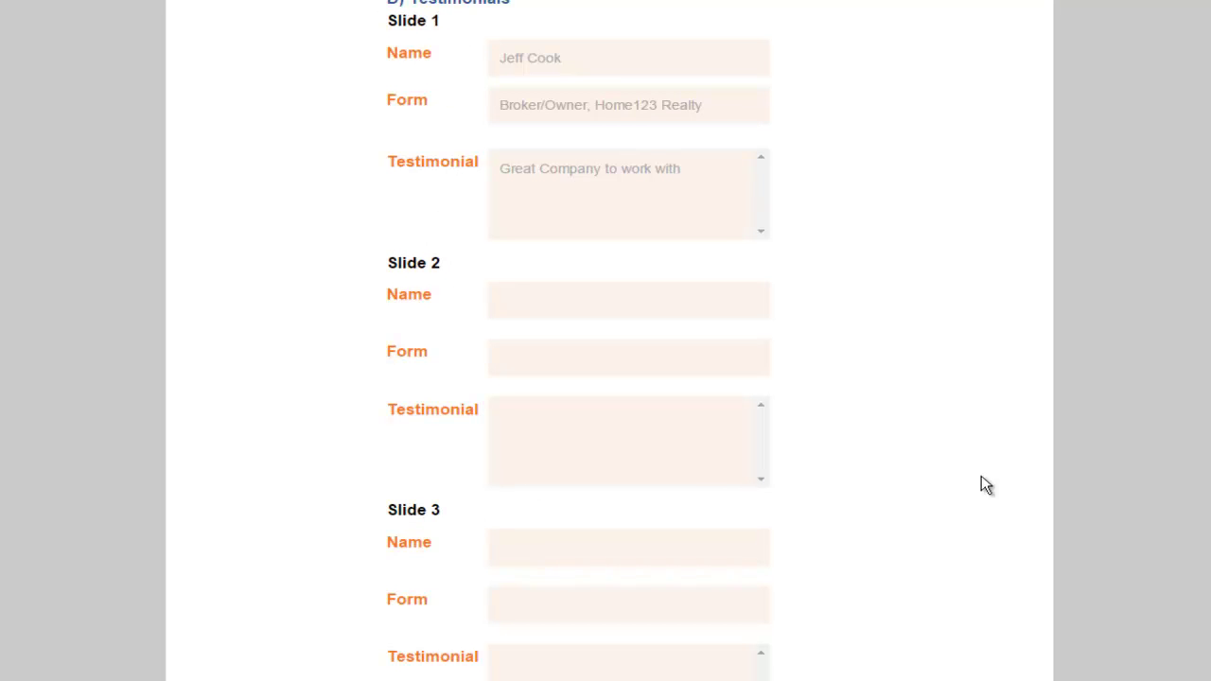
scroll(609, 341, "down", 5)
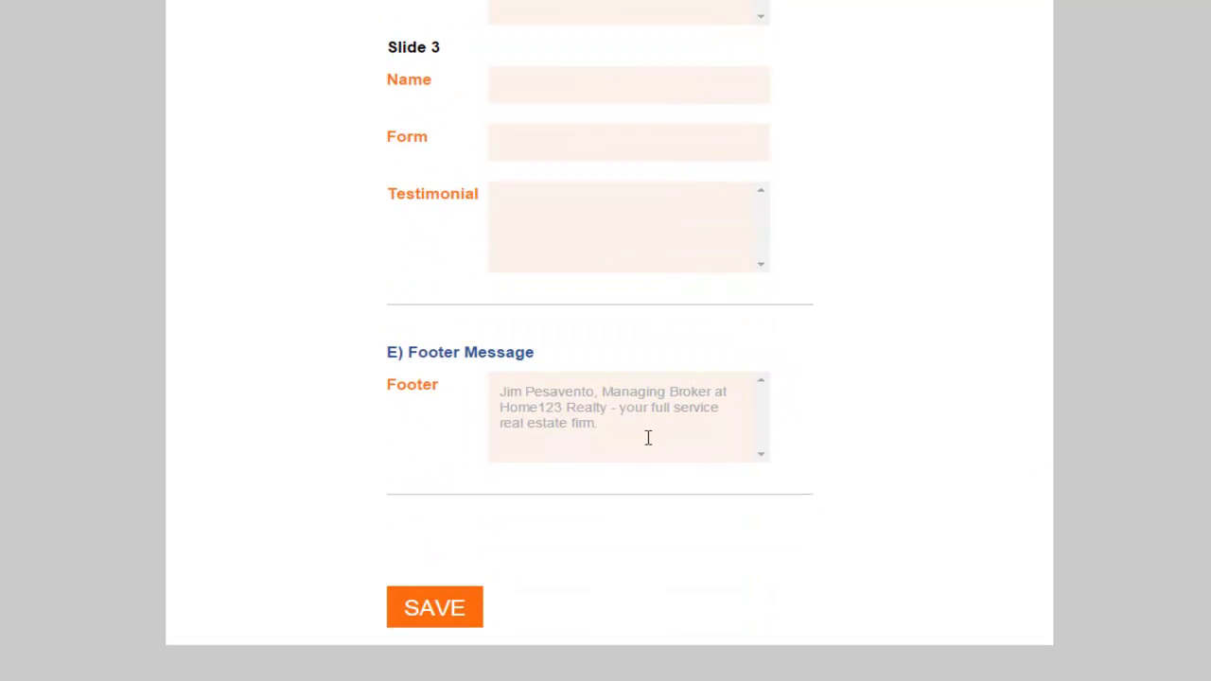
Compare the Footer Message with the footer in the website example, and save the home page settings
scroll(609, 341, "up", 15)
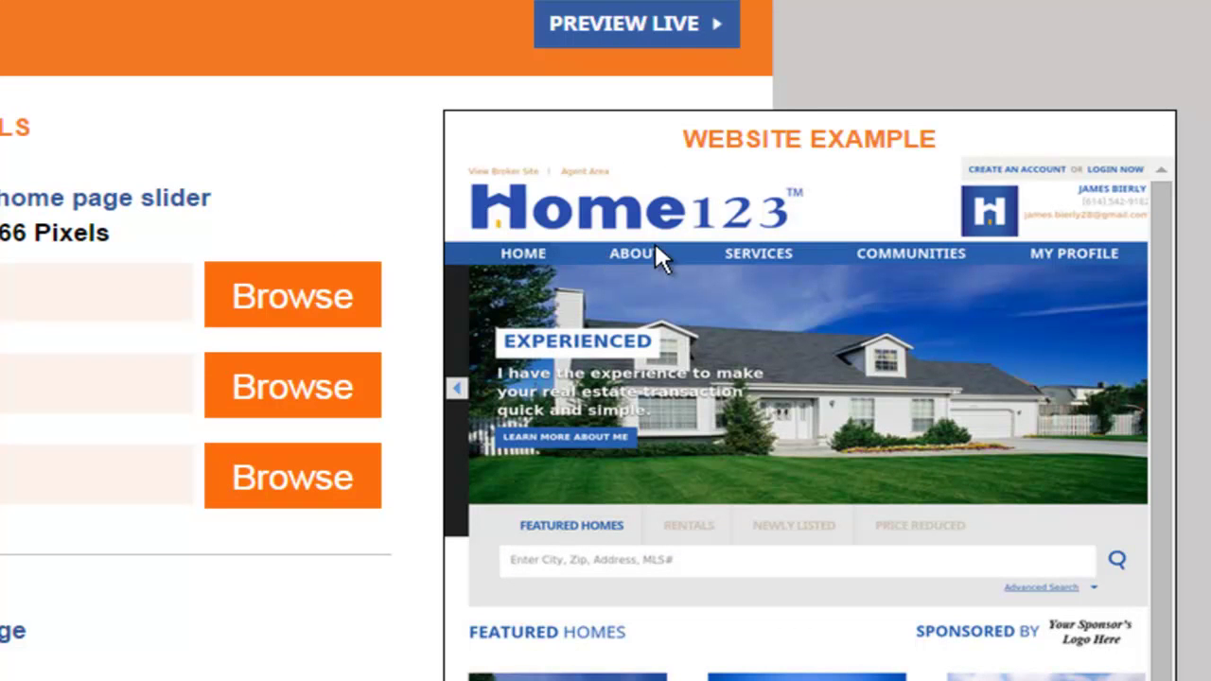
scroll(715, 314, "down", 10)
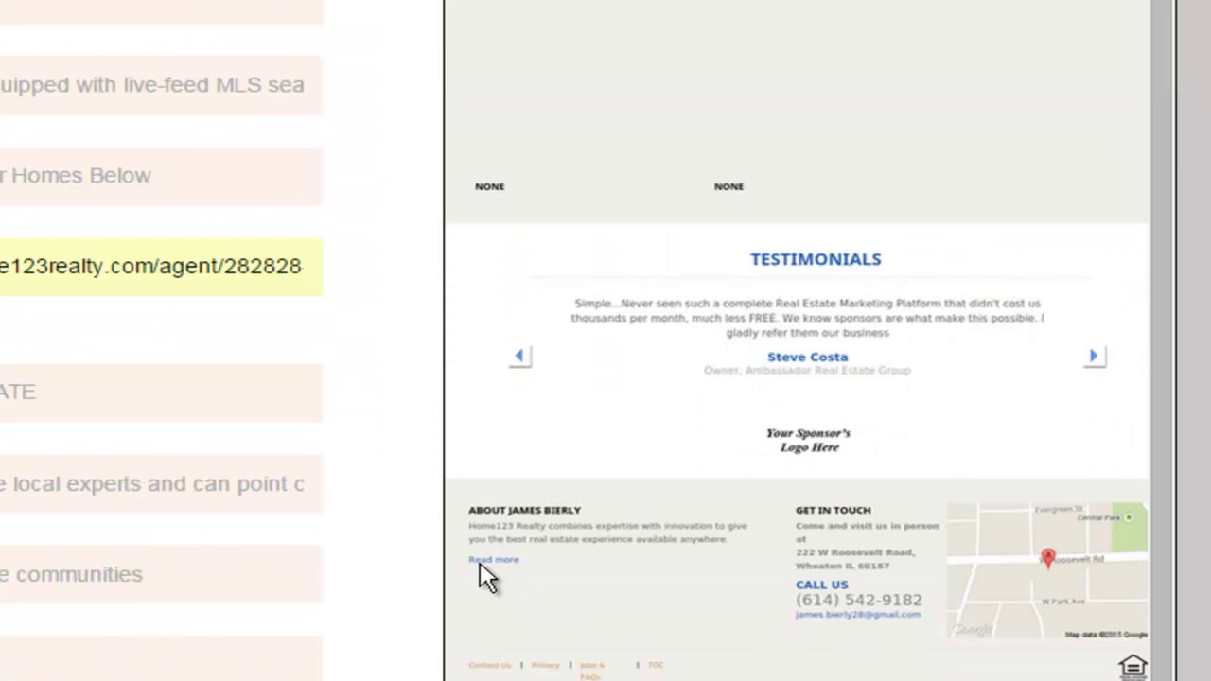
scroll(1194, 259, "down", 15)
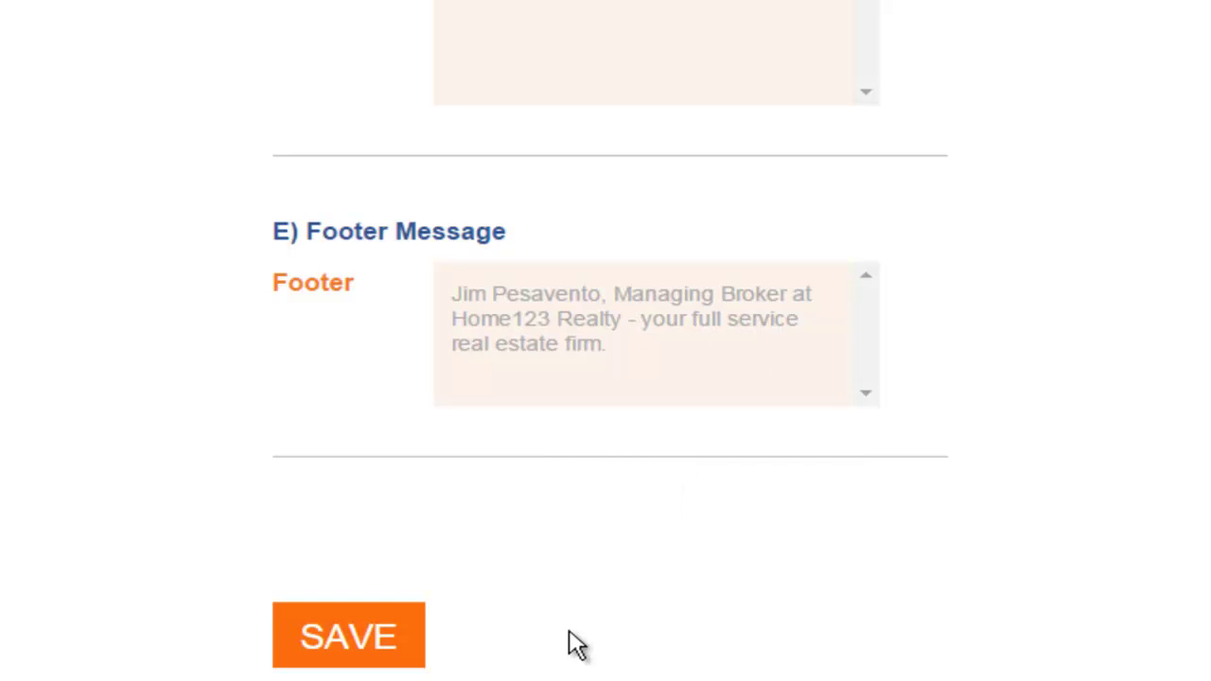
scroll(649, 594, "down", 2)
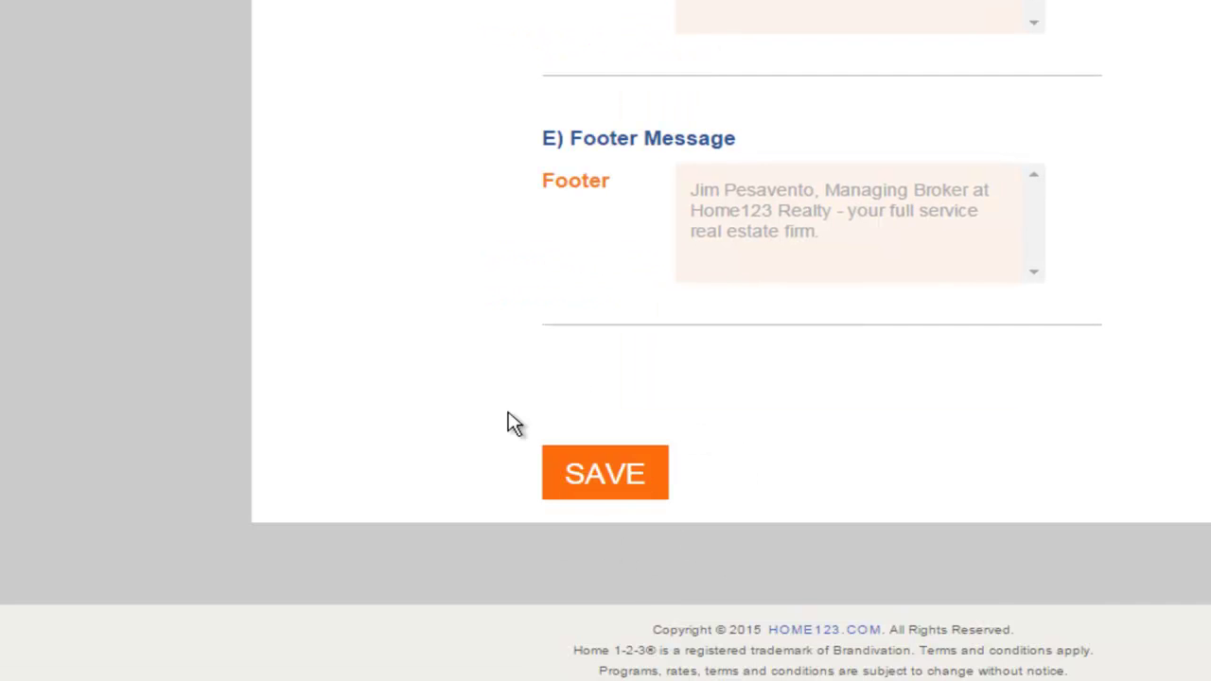
left_click(627, 481)
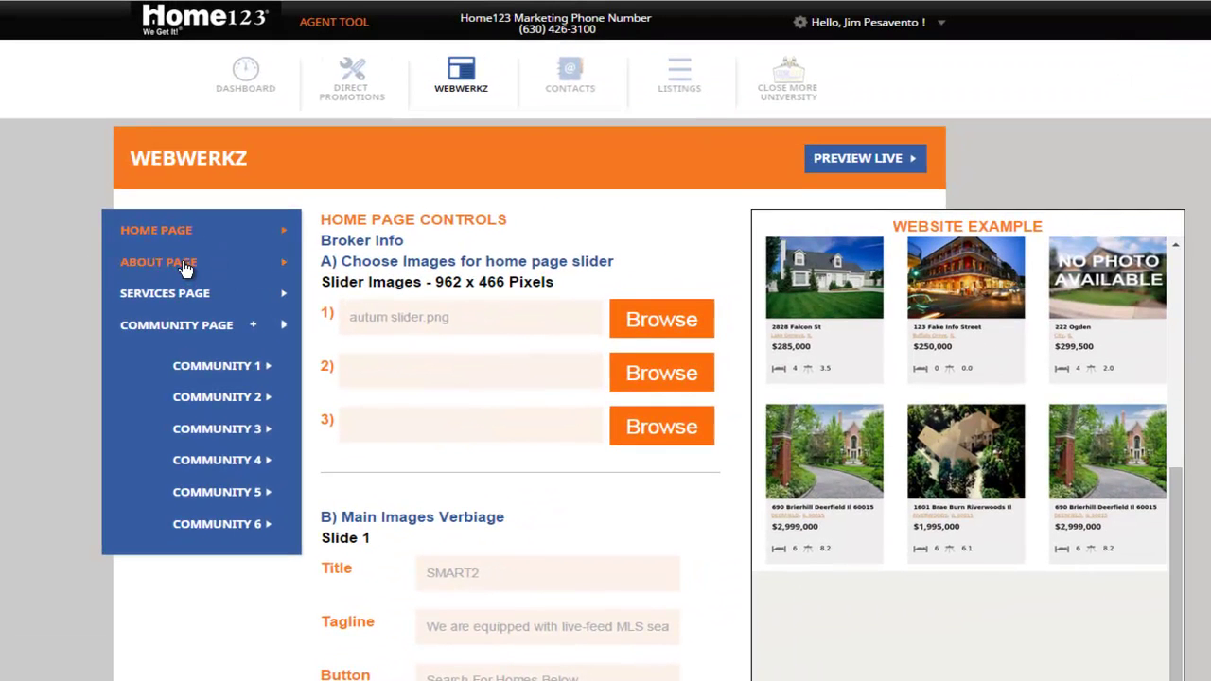
Open the About Page controls and examine the Get To Know Us headline field
left_click(184, 266)
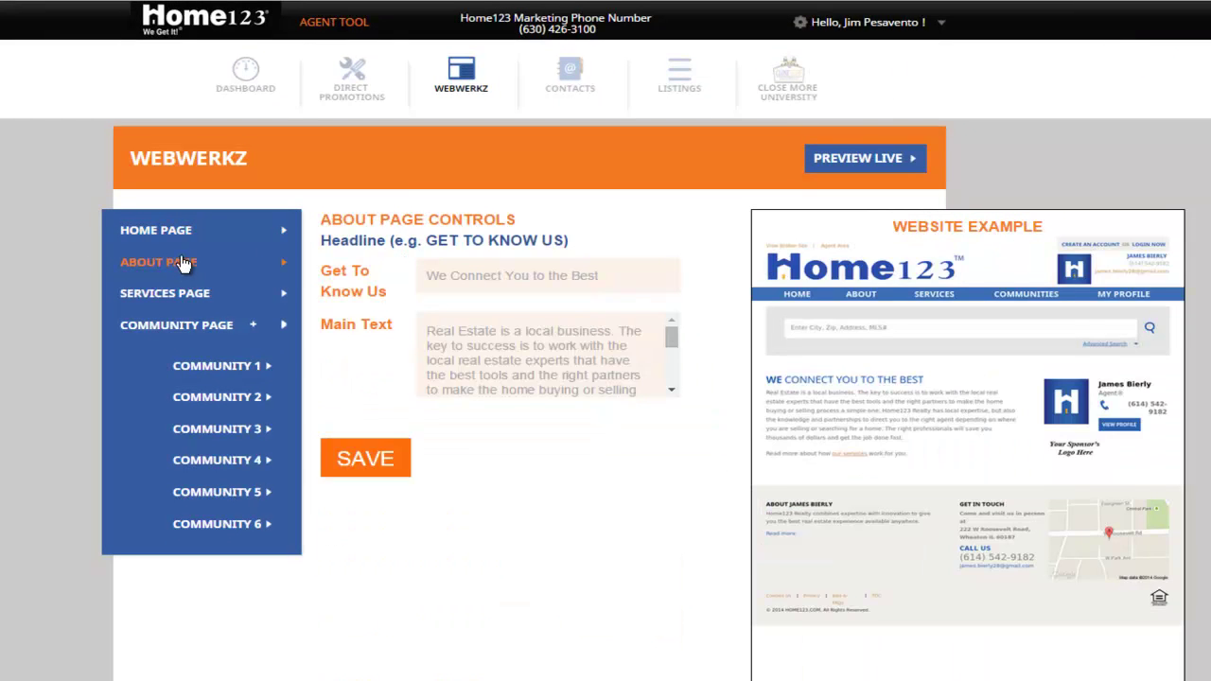
left_click_drag(398, 255, 649, 211)
left_click(494, 256)
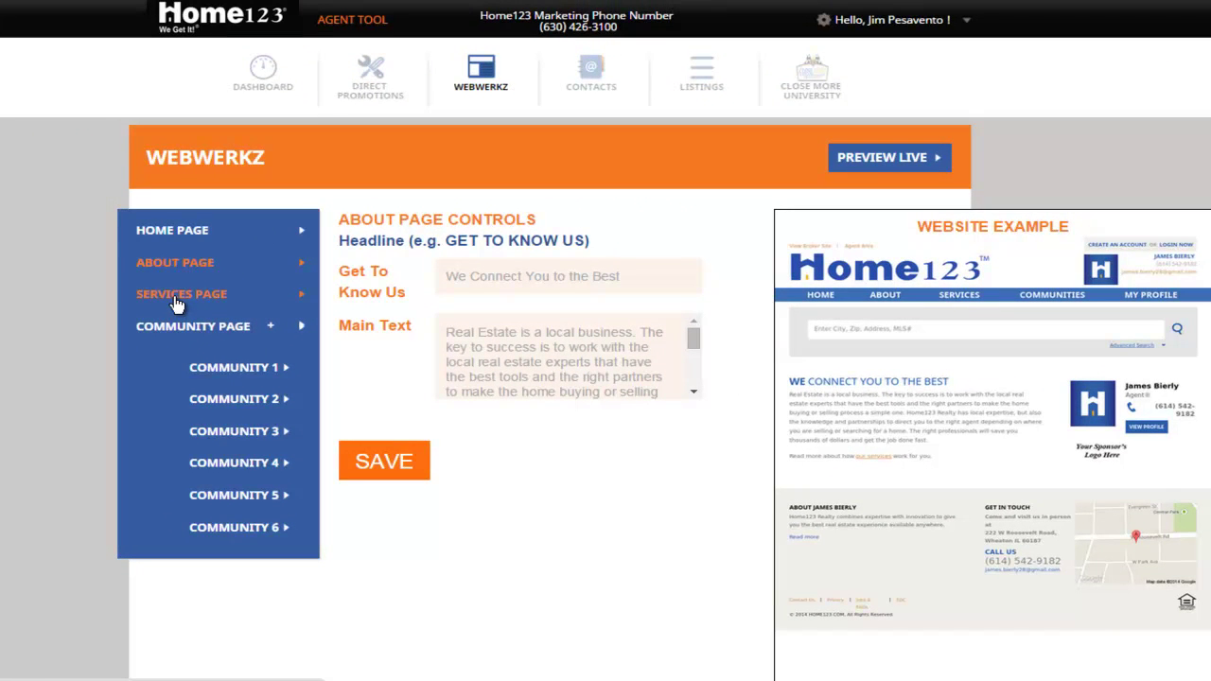
Open the Services Page controls and examine the For Buyers headline, sub head and the three service titles
left_click(175, 297)
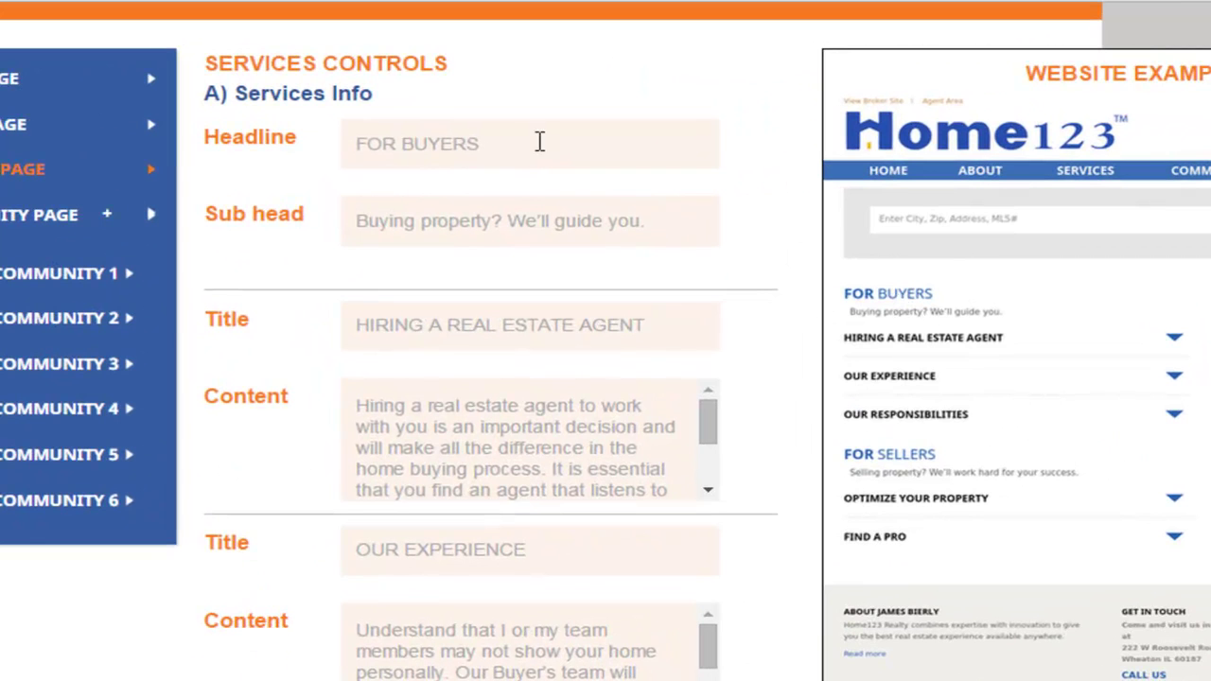
left_click(532, 141)
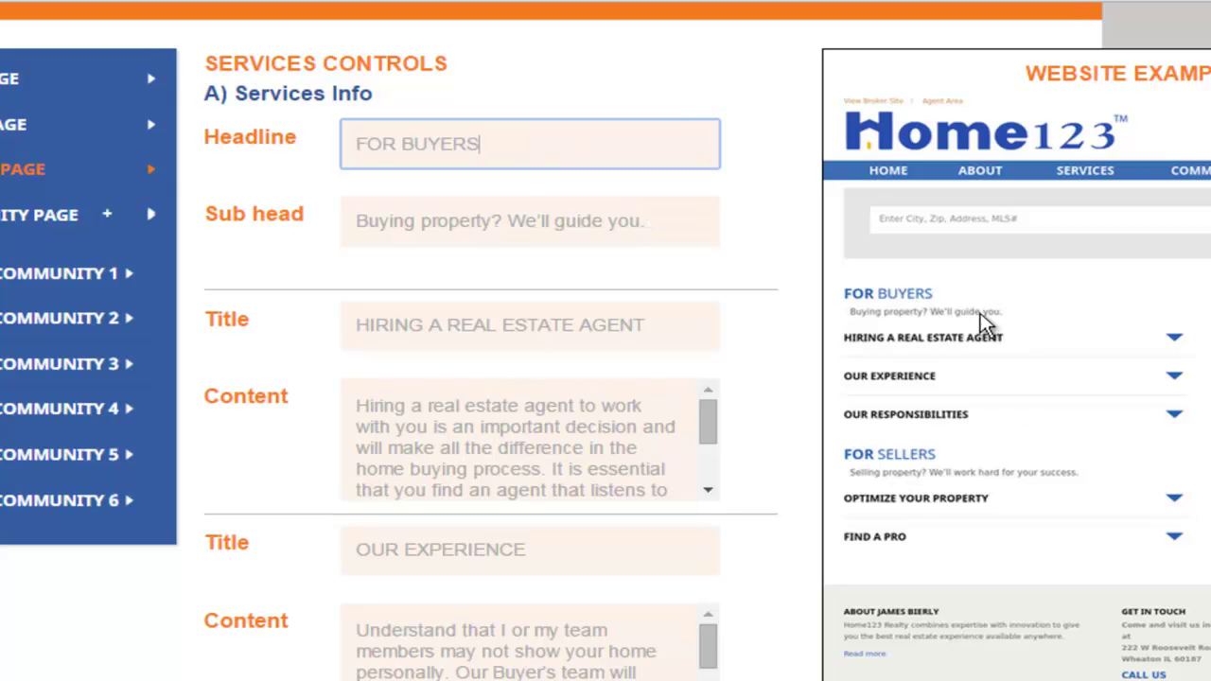
left_click_drag(350, 227, 728, 236)
left_click(700, 223)
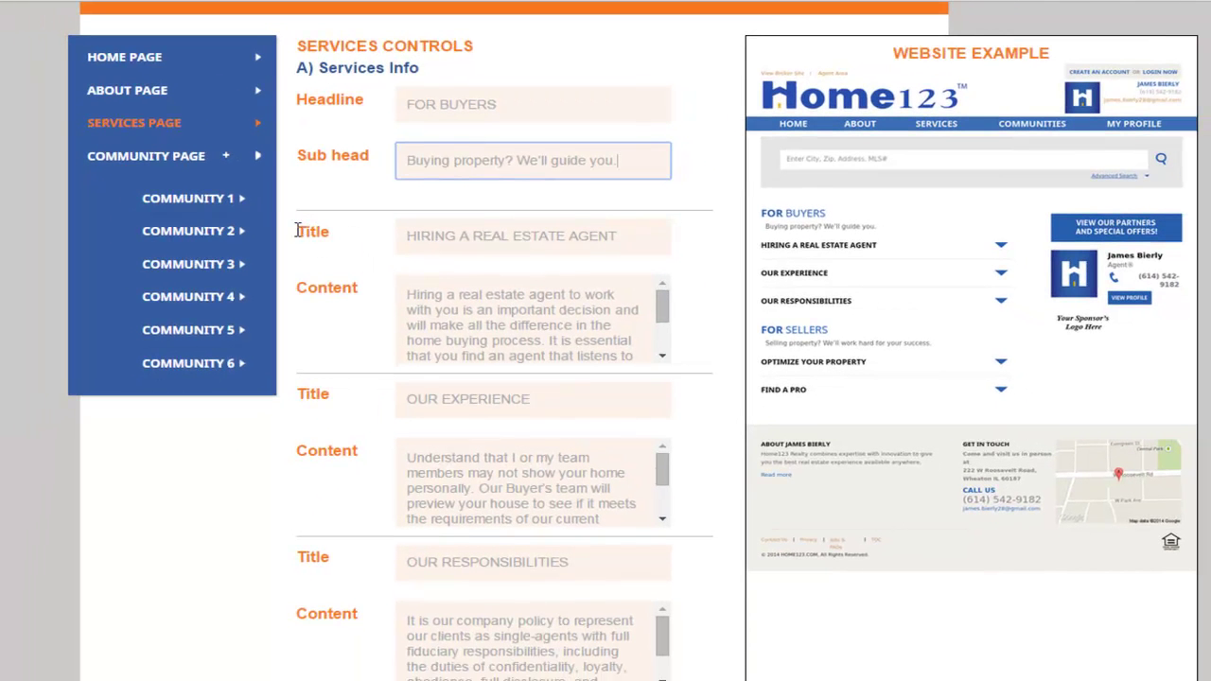
left_click_drag(297, 231, 333, 232)
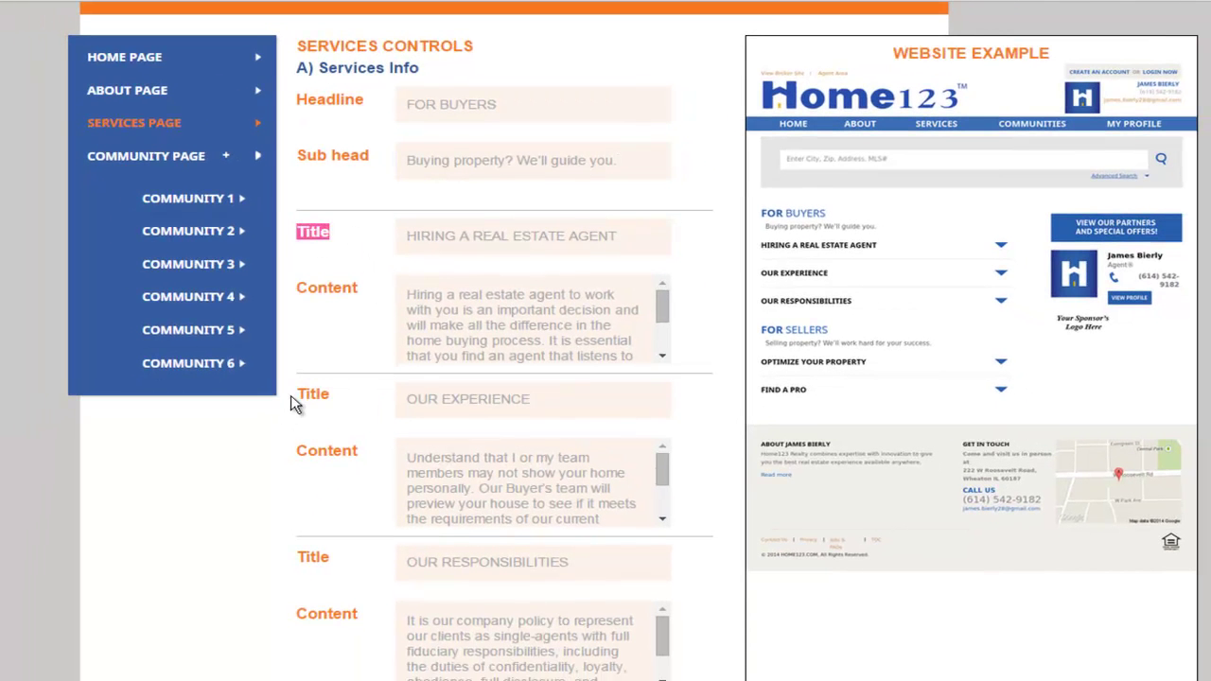
left_click_drag(292, 396, 337, 394)
left_click_drag(289, 556, 345, 565)
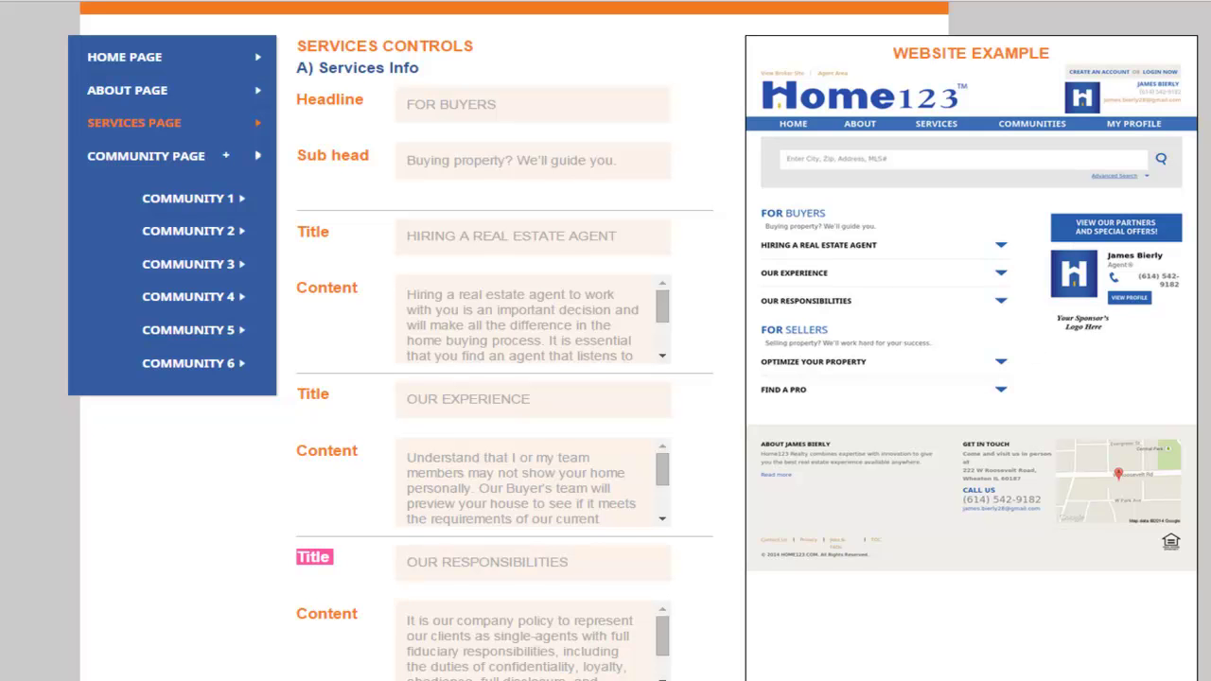
Go through the For Sellers headline, sub head, titles and content, and save the Services page settings
scroll(595, 637, "down", 3)
scroll(366, 509, "down", 2)
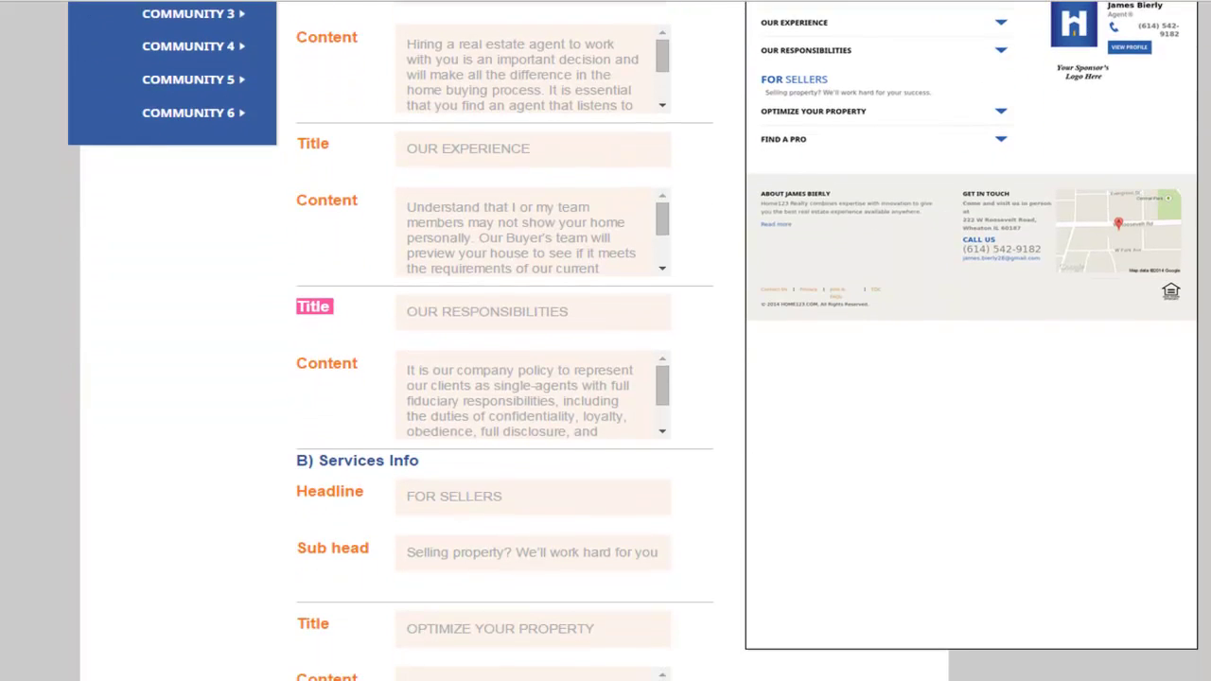
left_click_drag(493, 502, 390, 499)
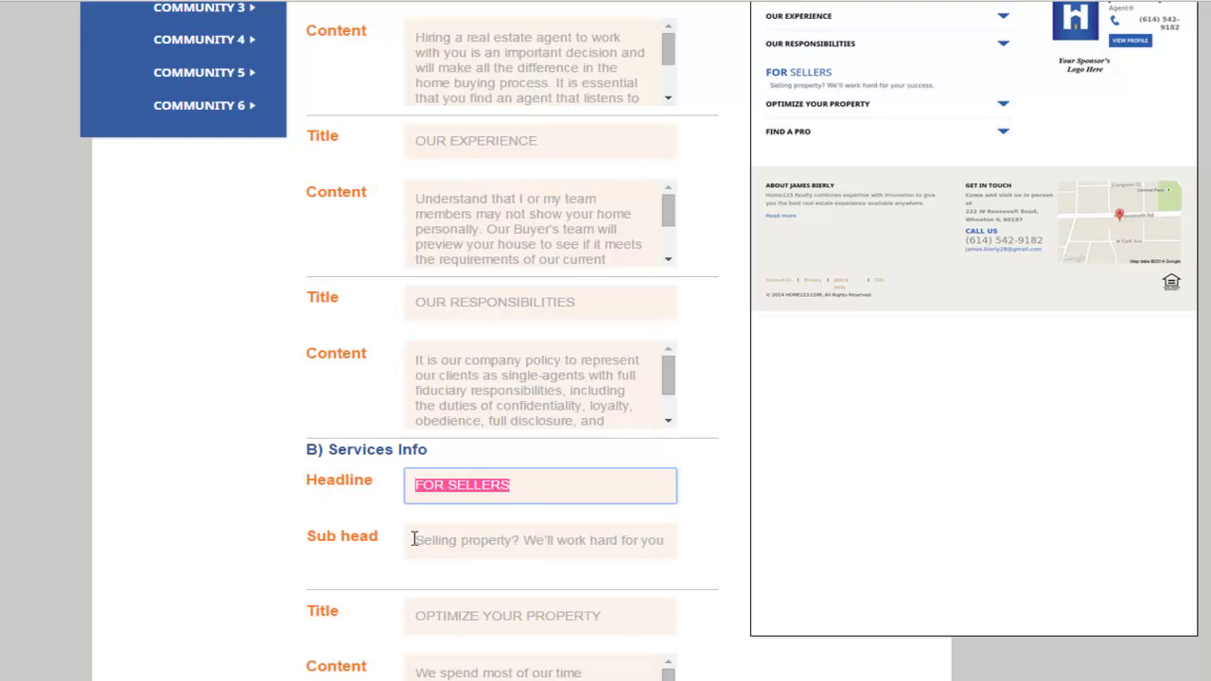
left_click_drag(413, 539, 716, 540)
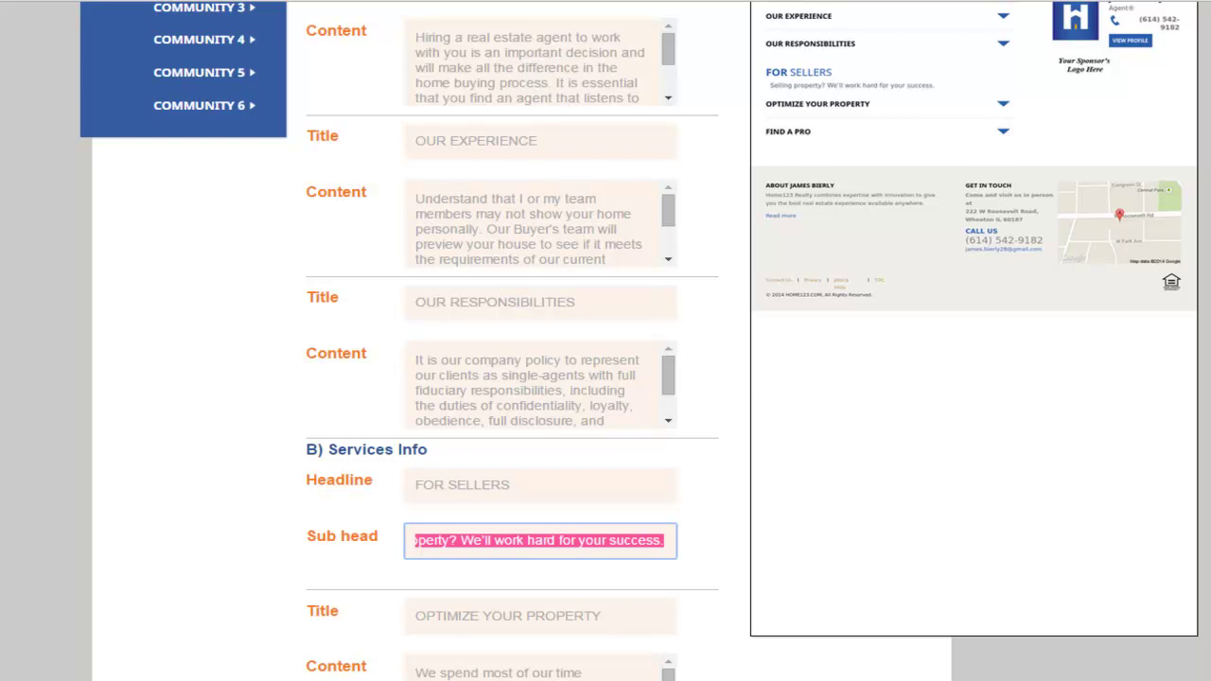
scroll(606, 378, "down", 1)
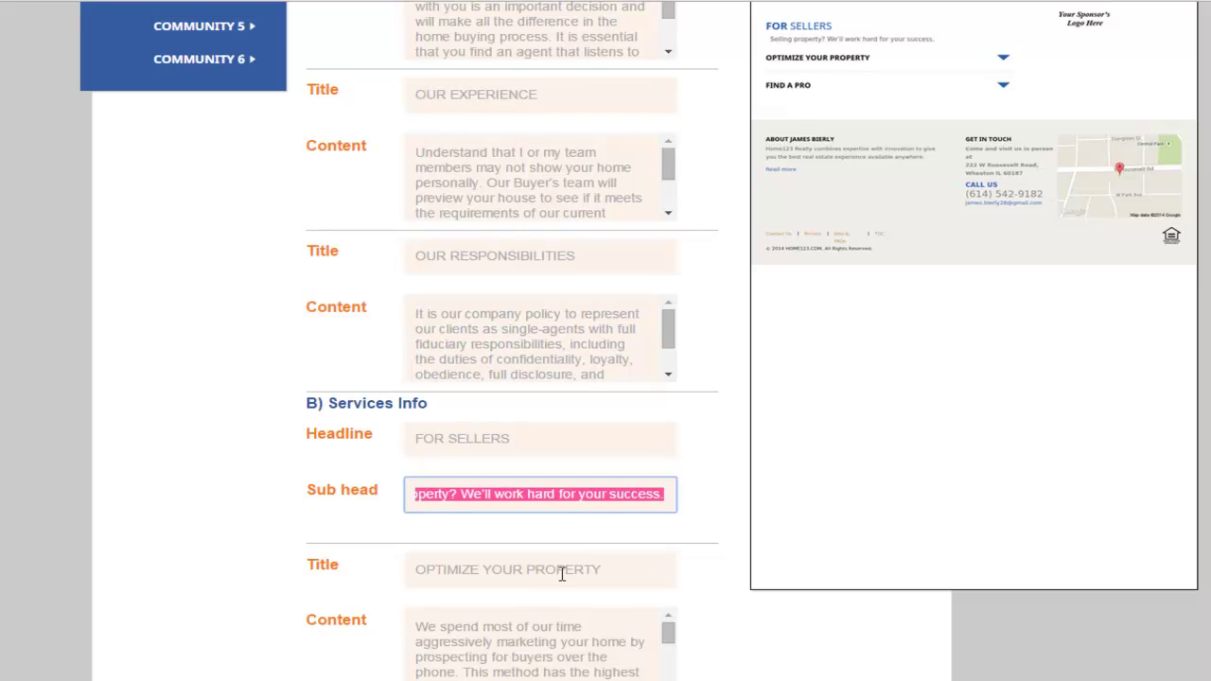
scroll(359, 350, "down", 4)
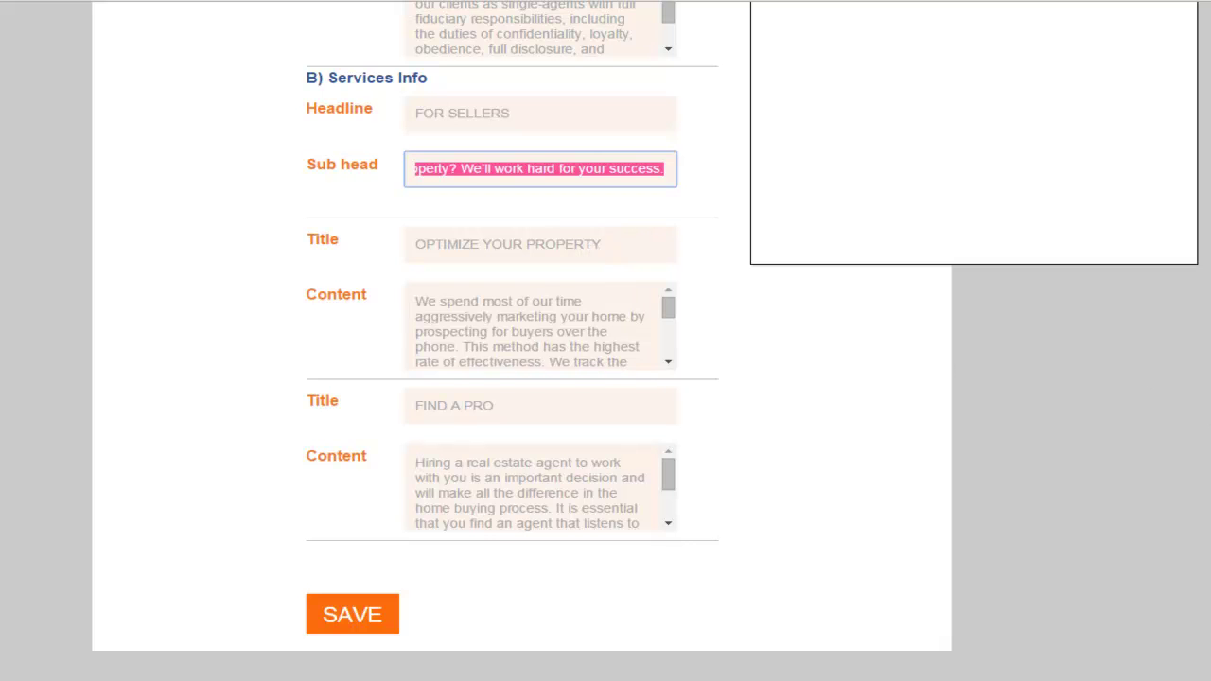
scroll(271, 568, "down", 1)
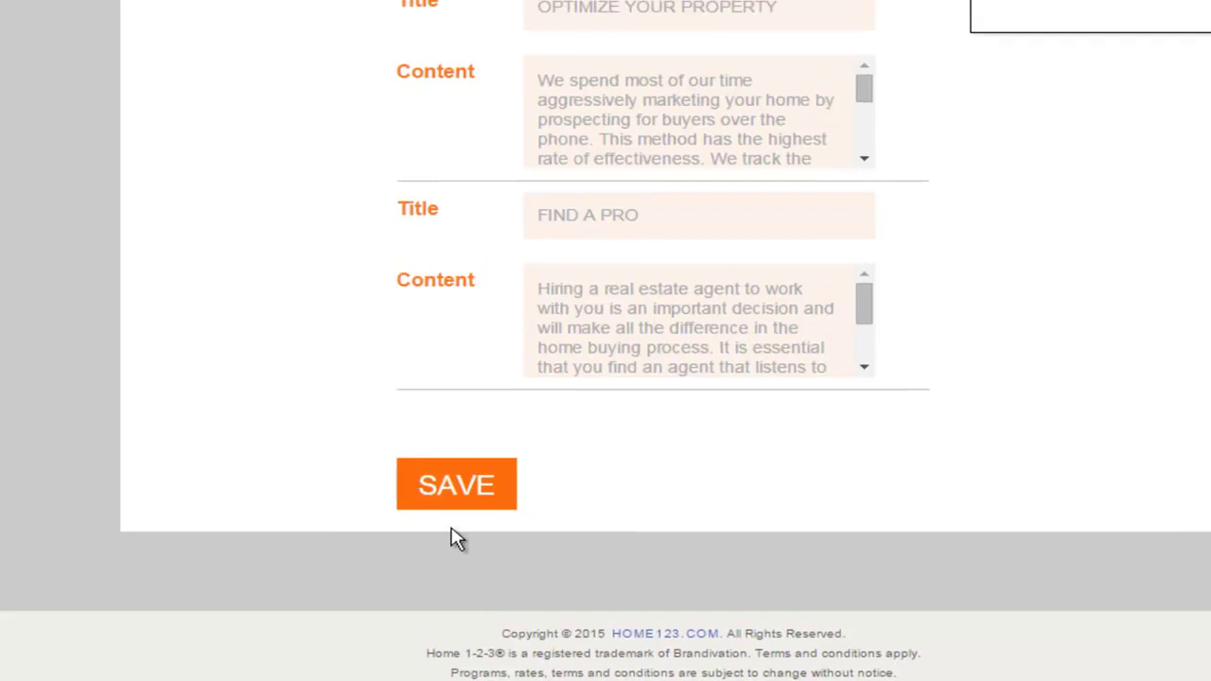
left_click(469, 497)
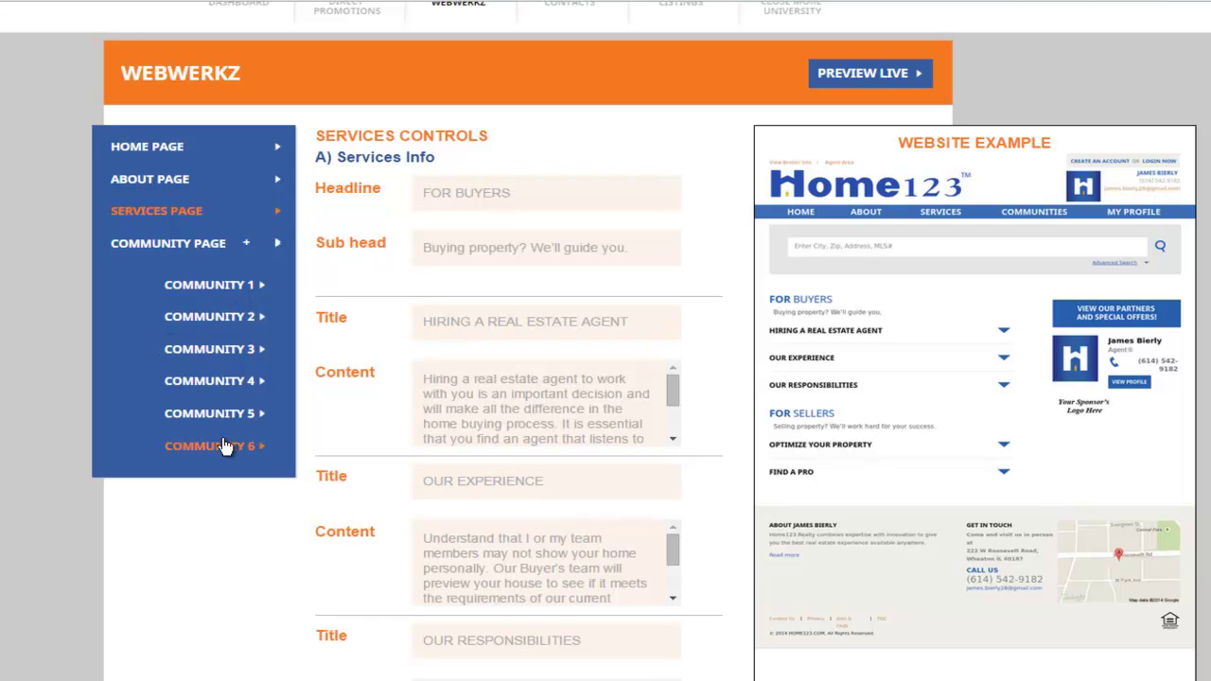
Open the Community 1 landing page and look through the image files available for its community image, choosing none
left_click(190, 283)
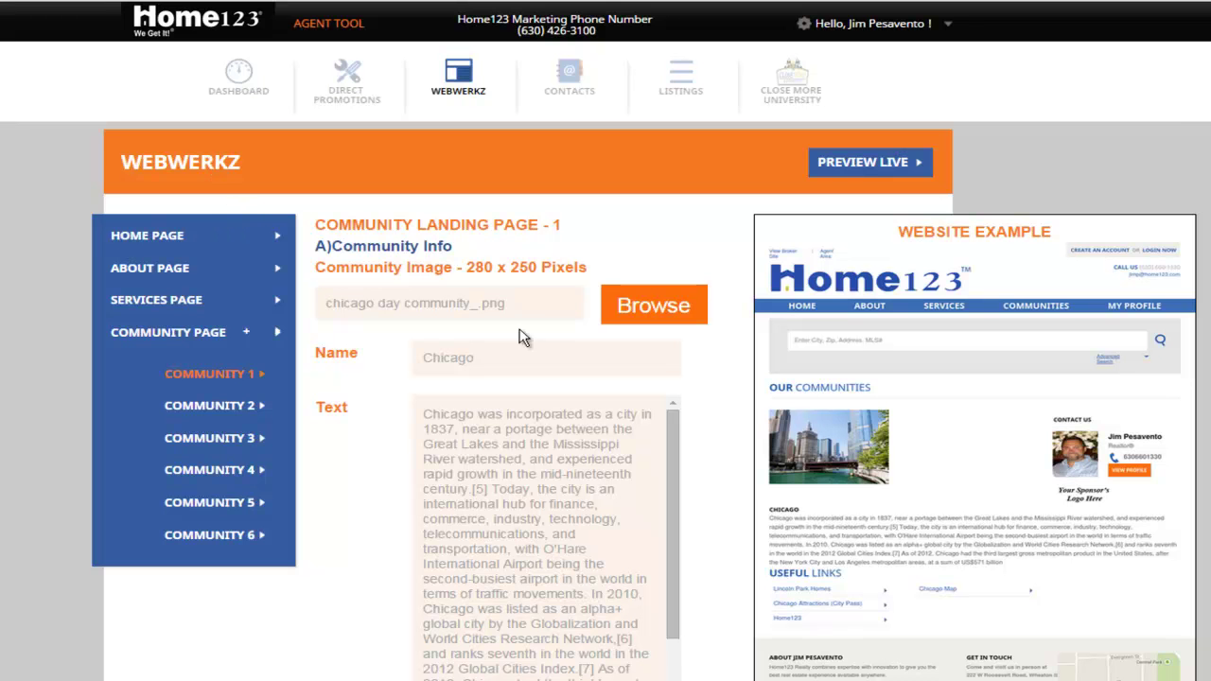
scroll(606, 378, "down", 3)
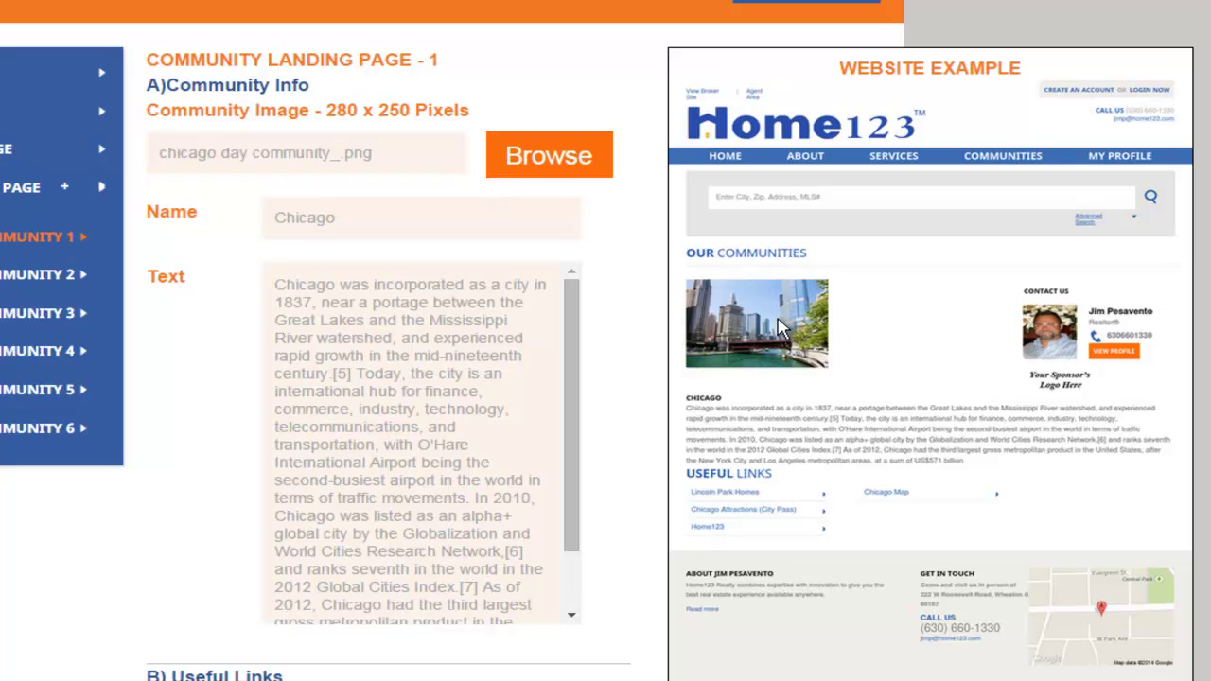
left_click(558, 158)
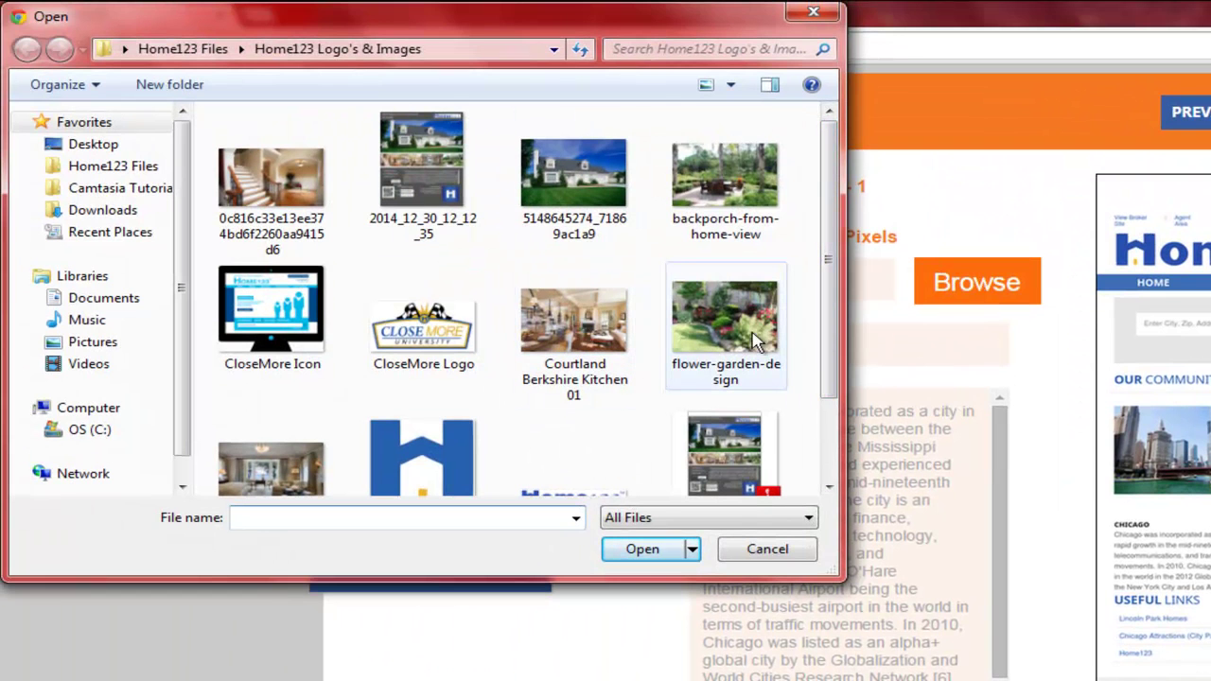
left_click(726, 558)
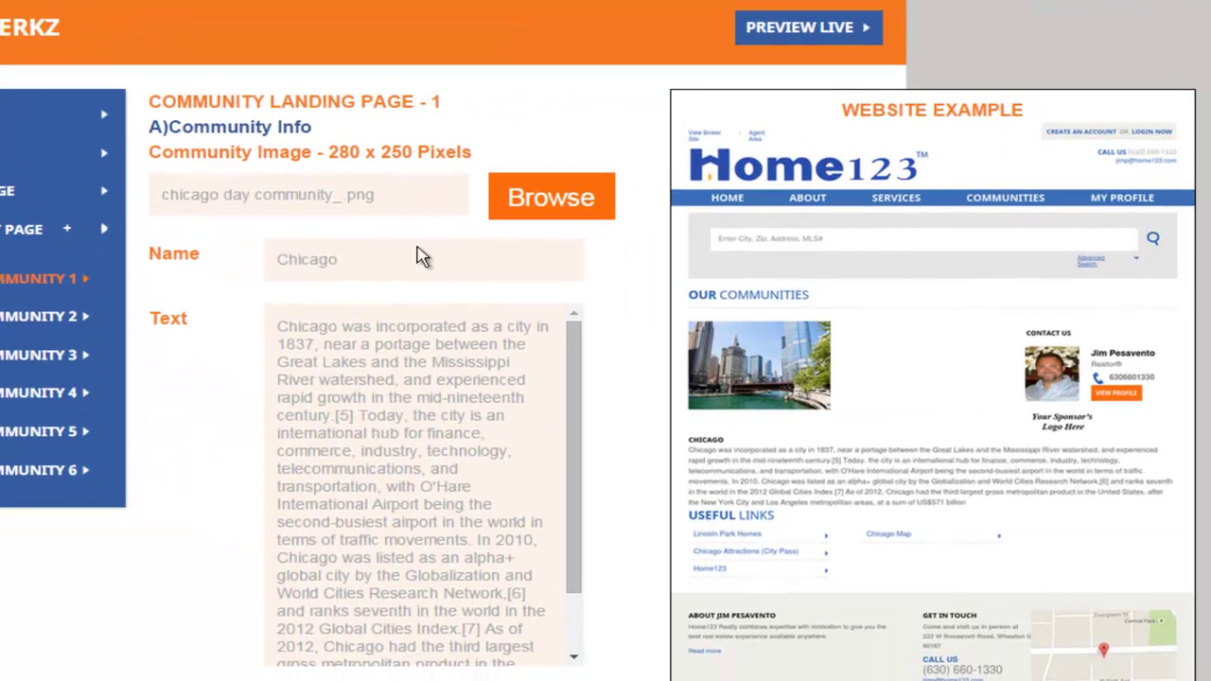
Examine the Chicago community's Name field and the formatting options of its Text field
left_click(425, 262)
left_click_drag(359, 262, 227, 267)
left_click(379, 260)
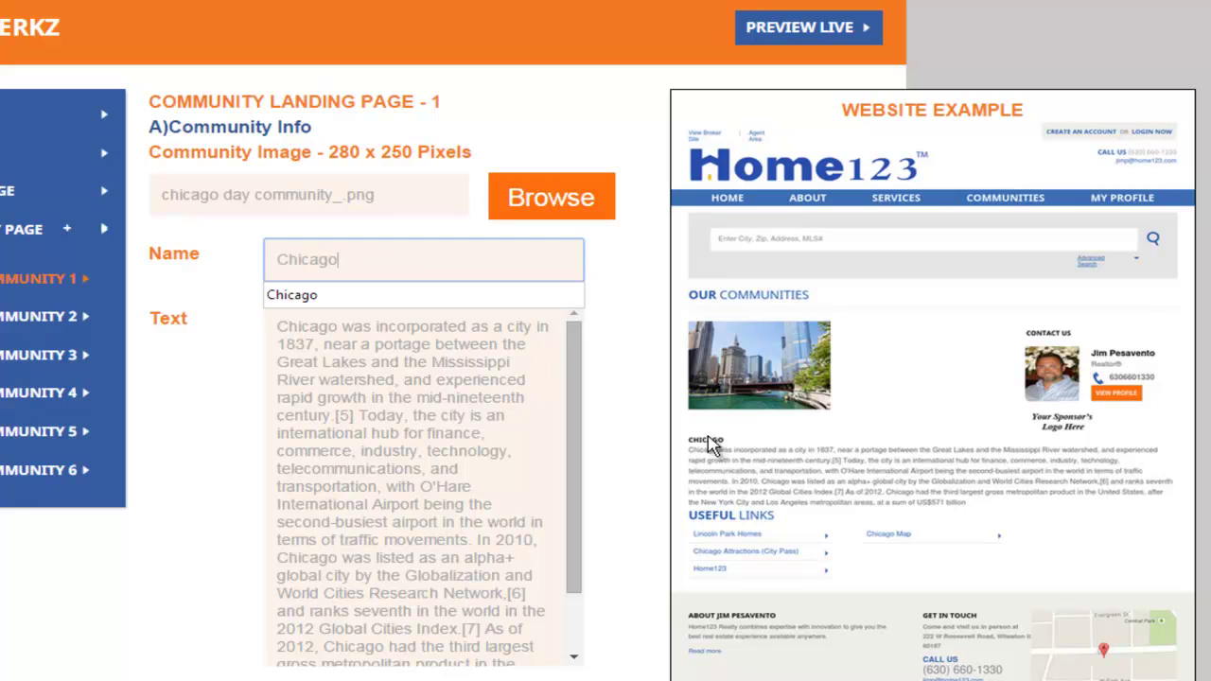
left_click(244, 345)
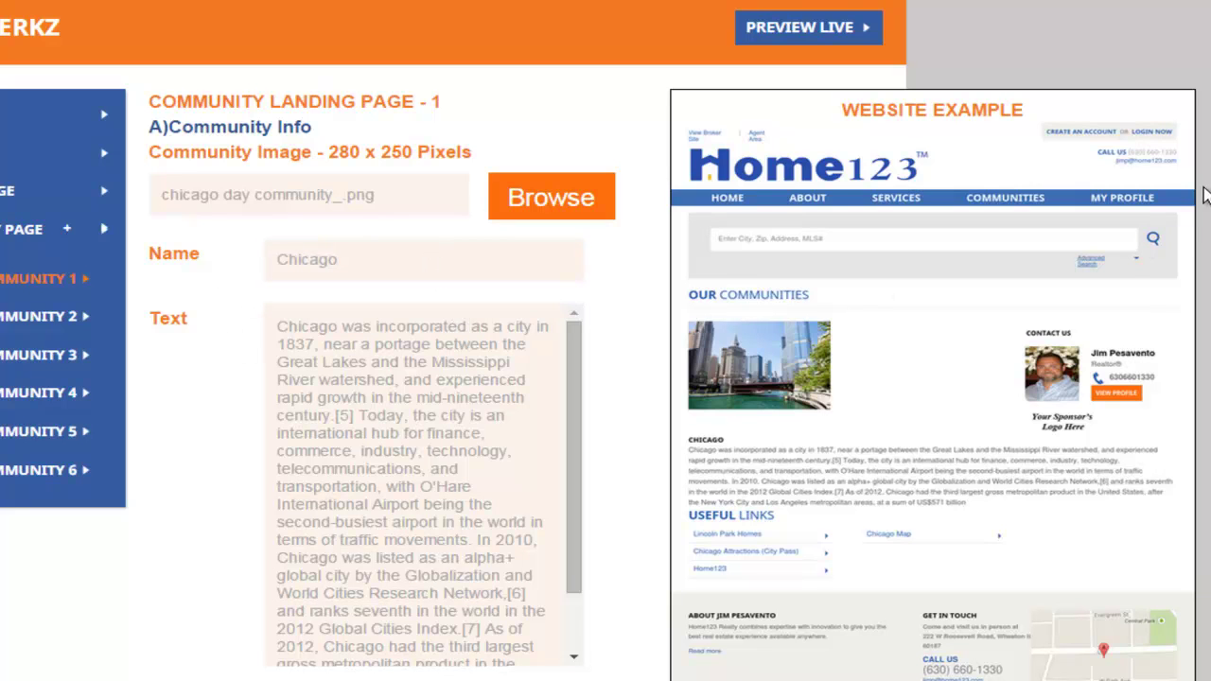
scroll(606, 340, "down", 2)
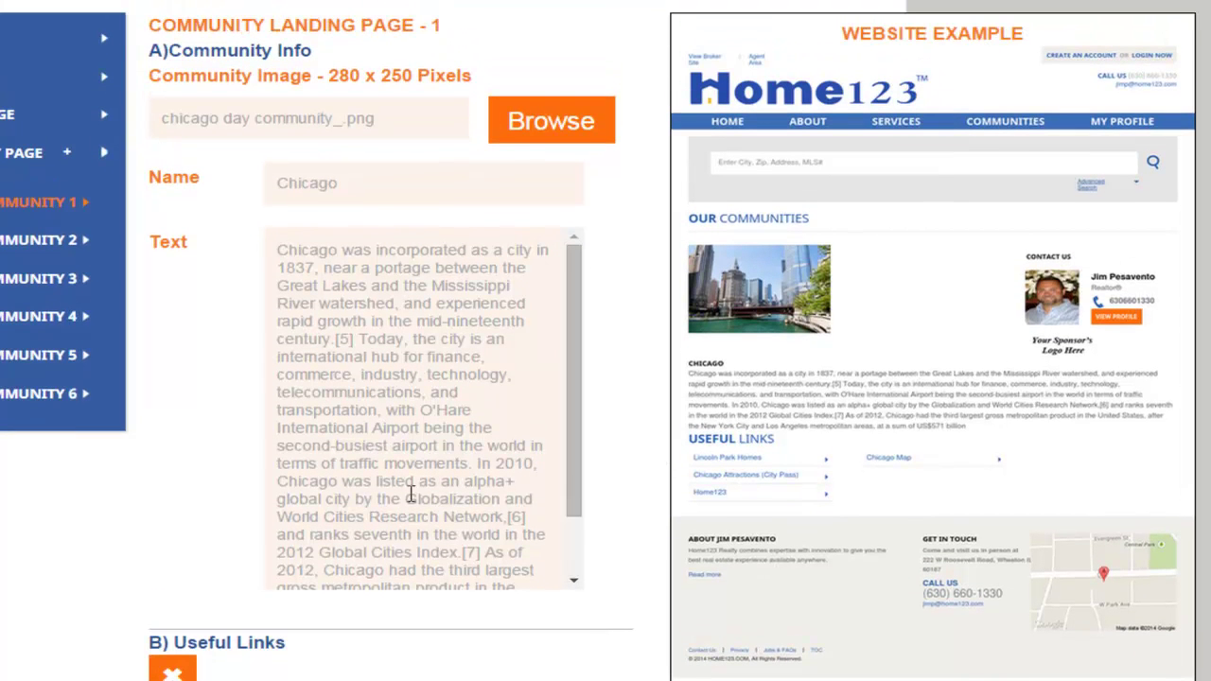
left_click_drag(573, 277, 599, 278)
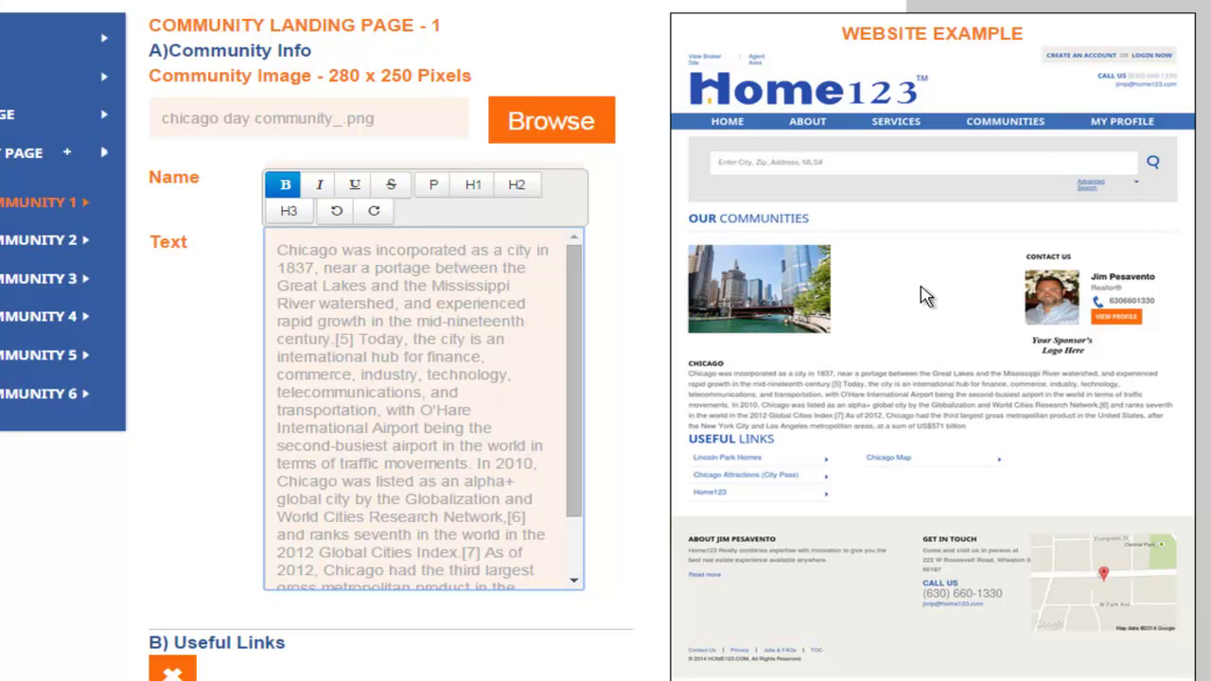
Review the existing Useful Links of Community 1 and add an empty fifth link entry
scroll(605, 340, "down", 3)
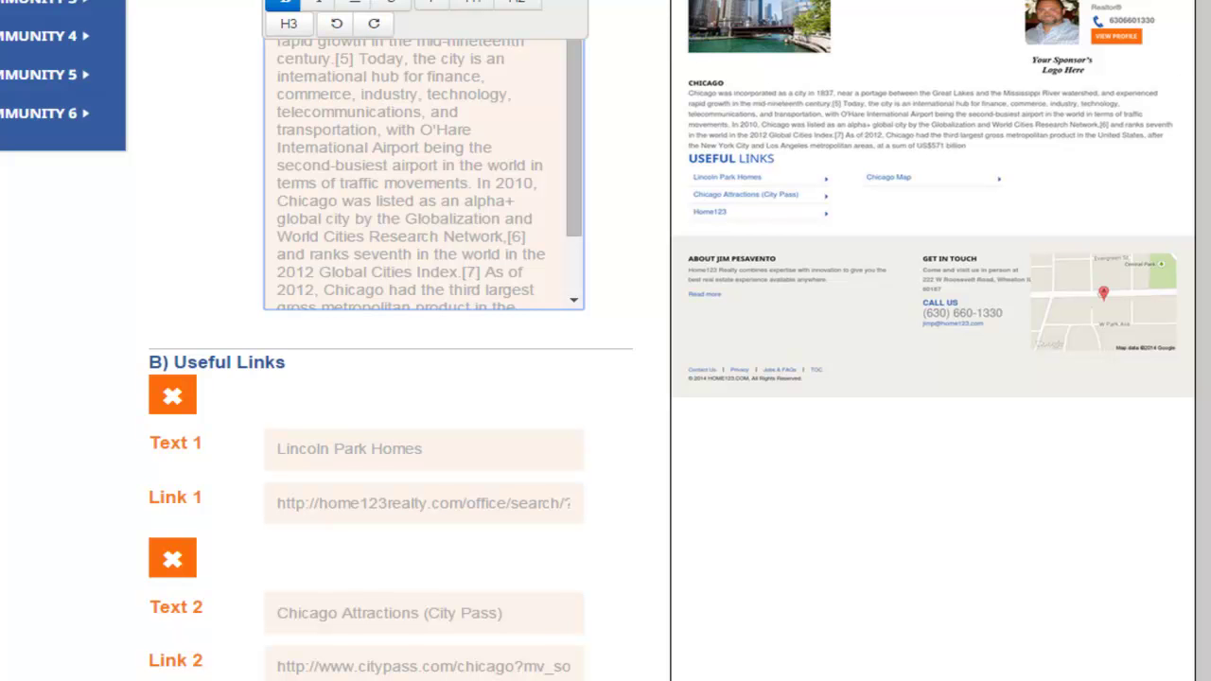
scroll(605, 341, "down", 3)
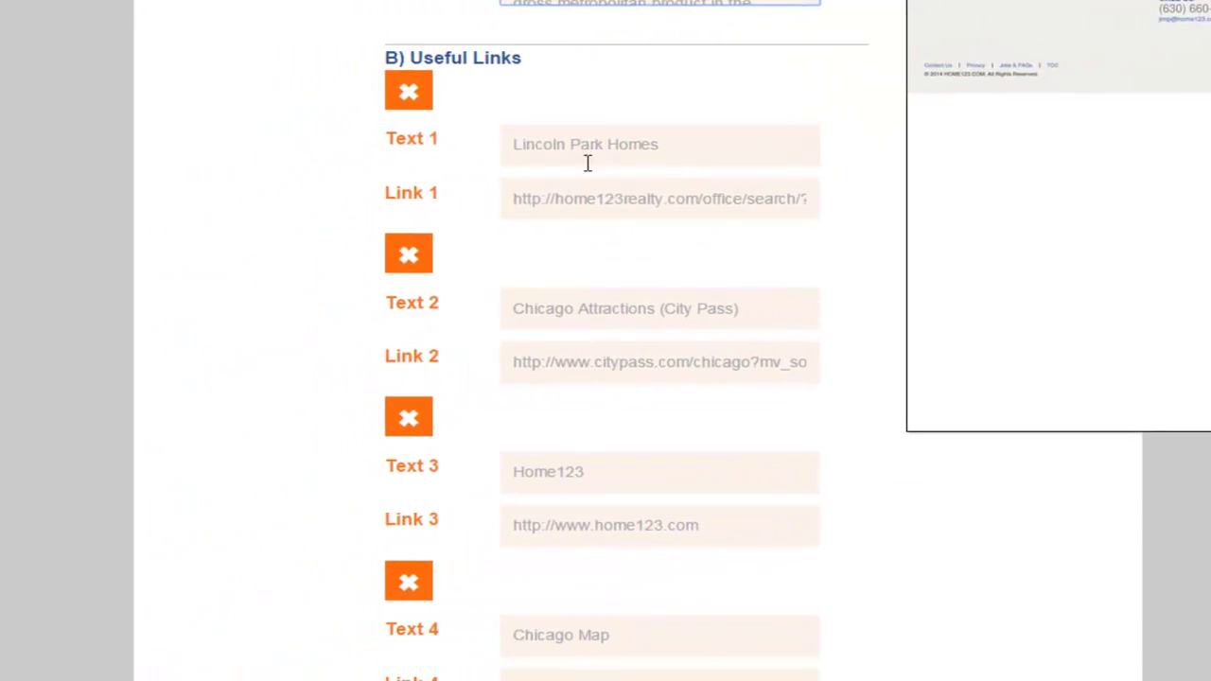
left_click_drag(375, 237, 313, 236)
left_click_drag(628, 144, 687, 148)
key("Tab")
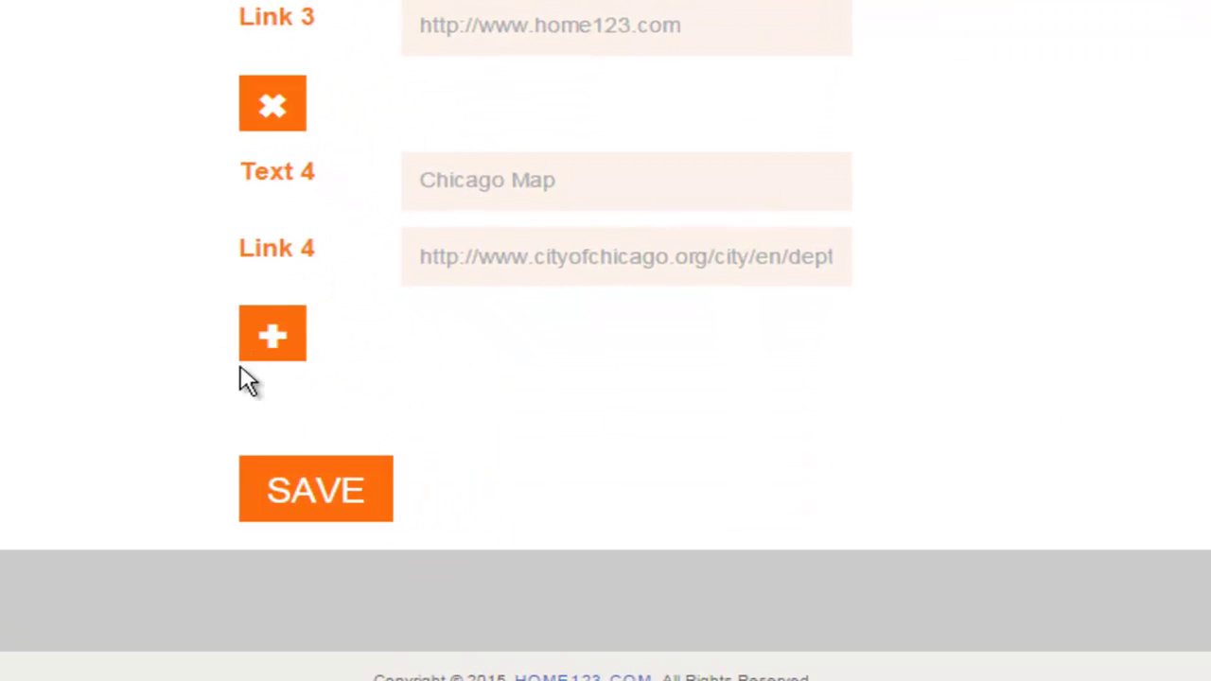
left_click(282, 340)
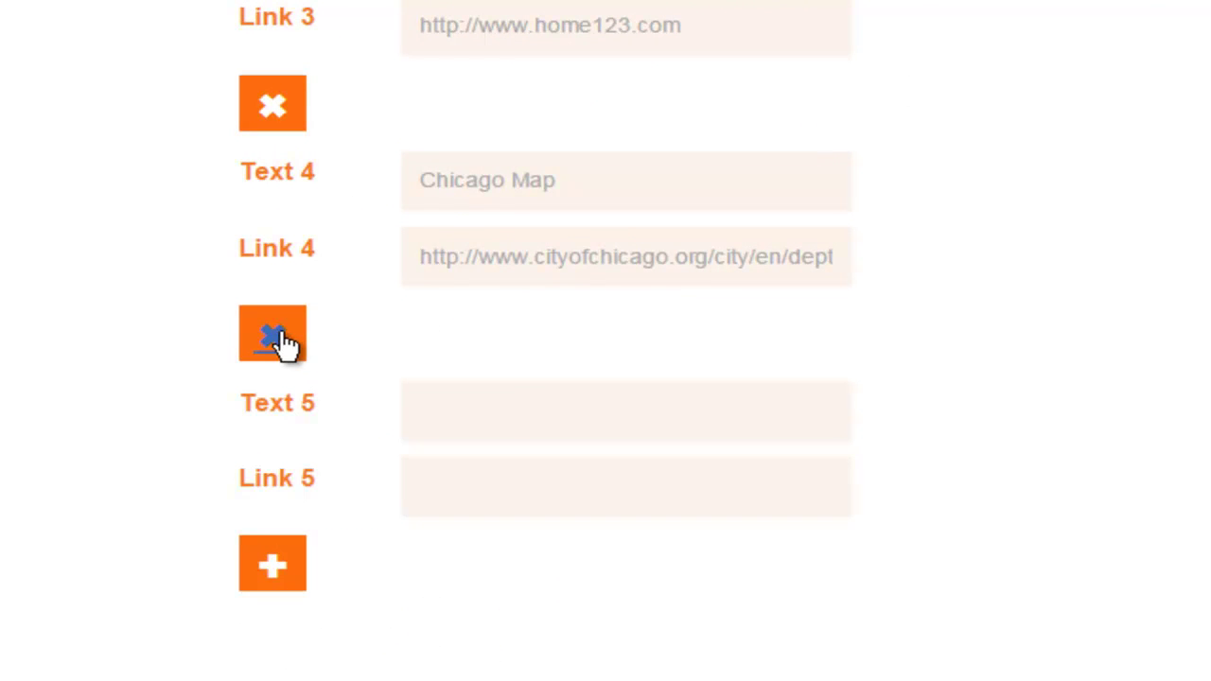
left_click(543, 392)
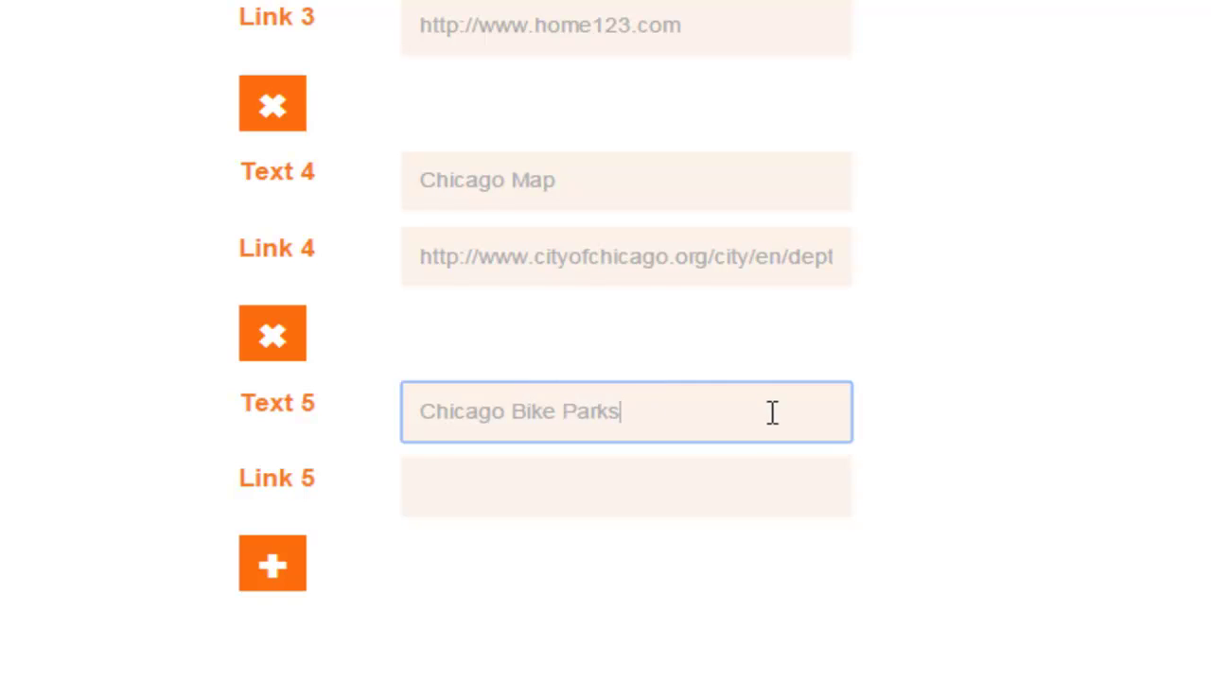
left_click(677, 482)
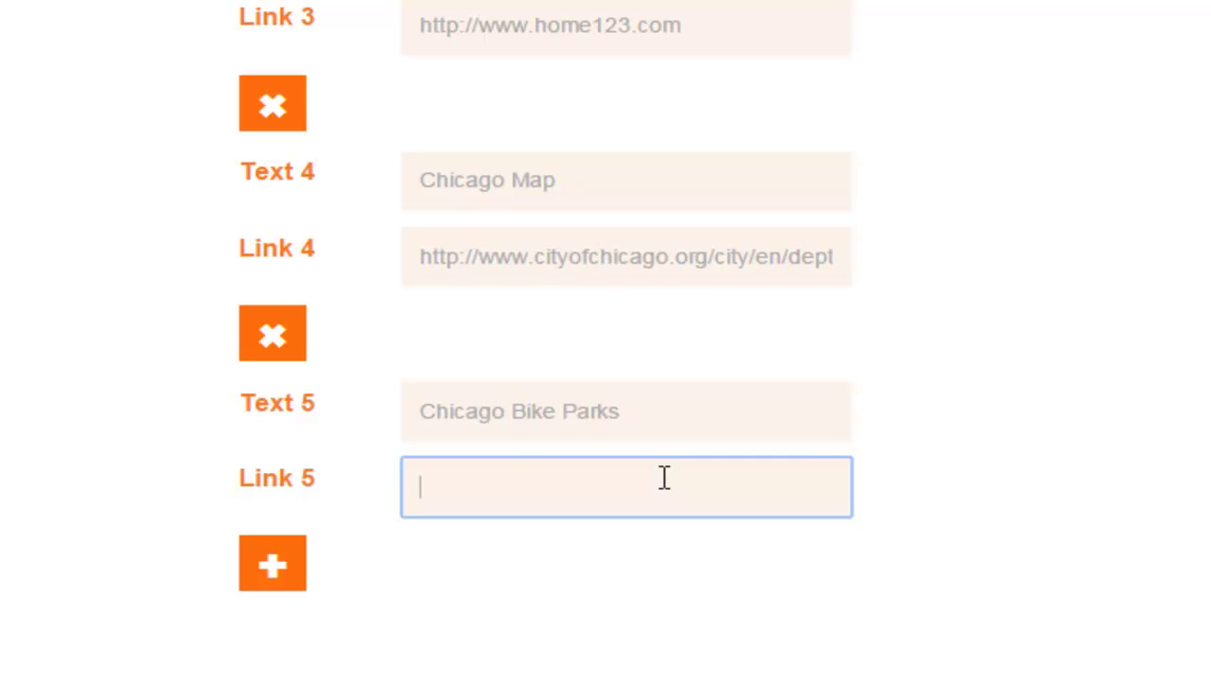
type("www.")
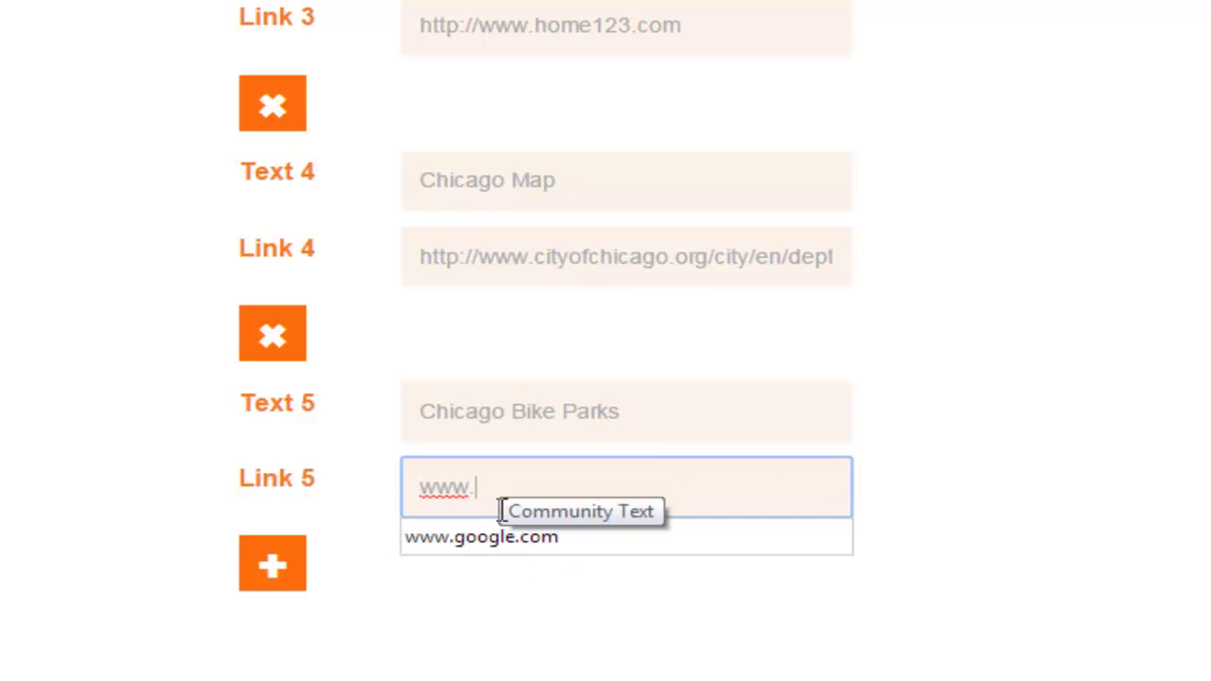
type("chicago")
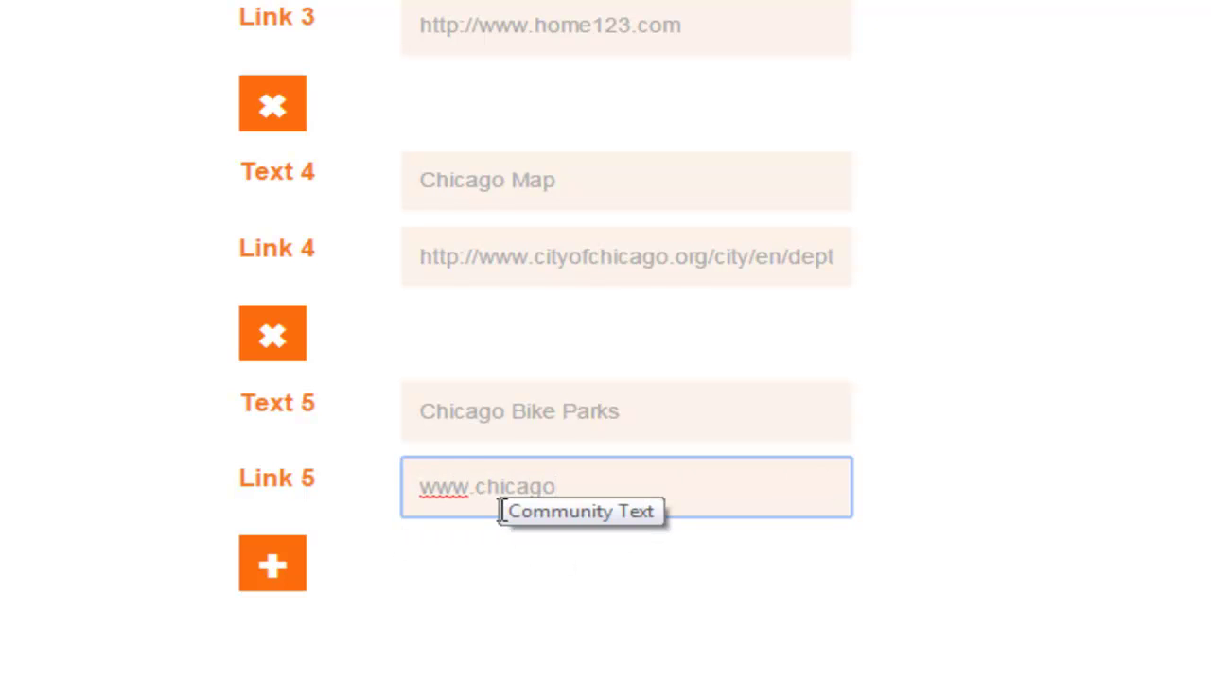
type("bikeparks.com")
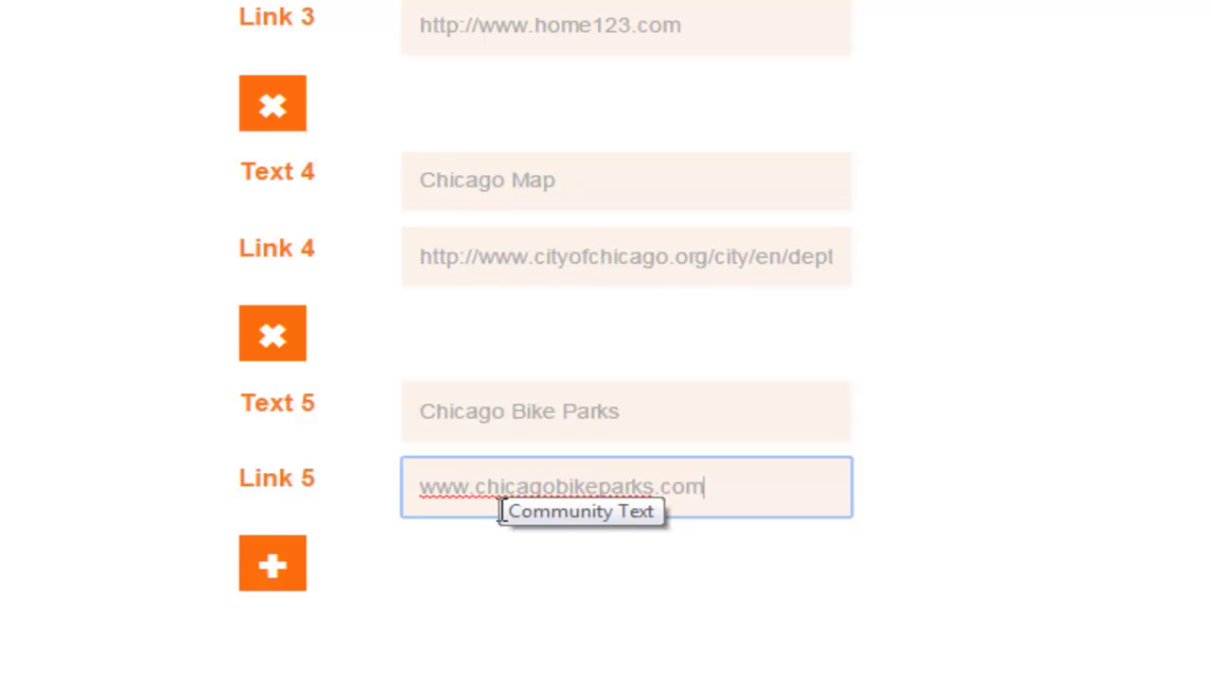
left_click(612, 601)
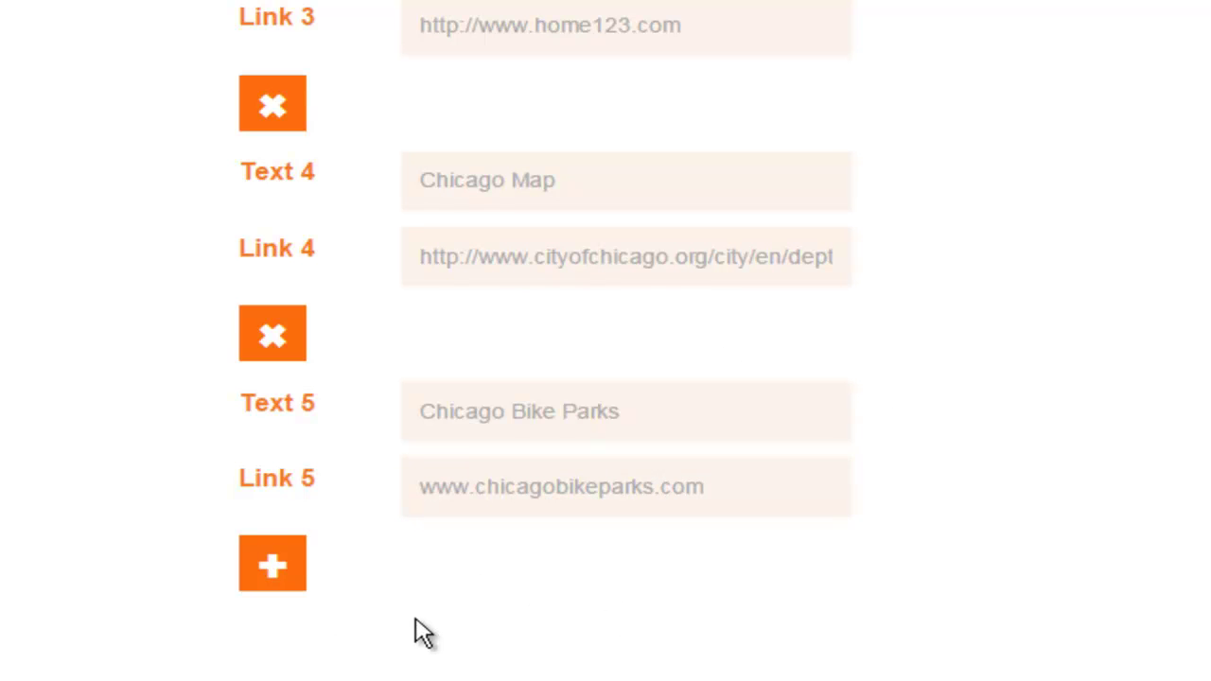
scroll(414, 630, "down", 2)
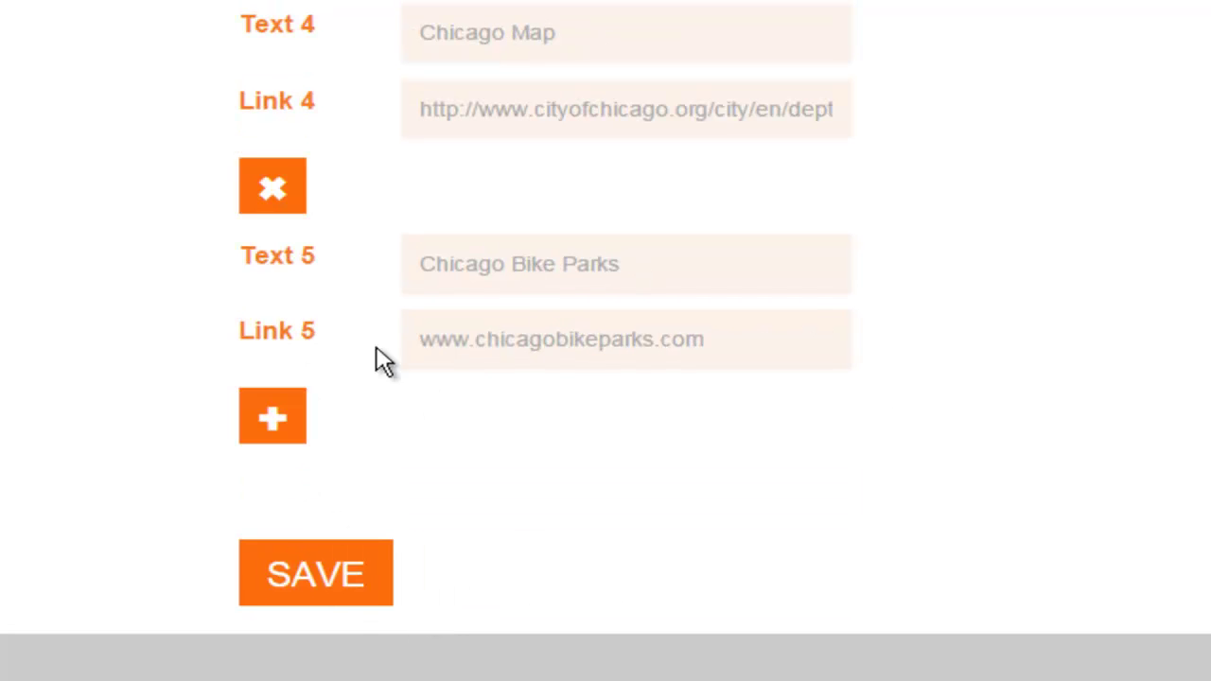
Remove the fifth useful link and save the Community 1 landing page
left_click(274, 189)
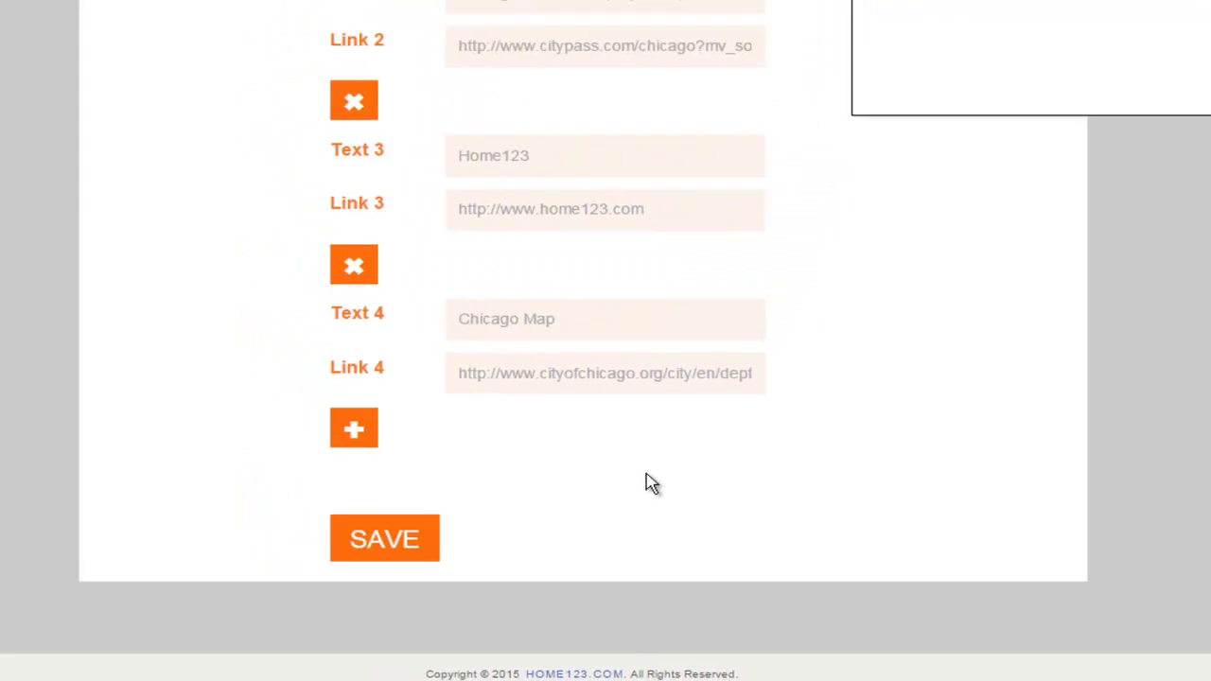
scroll(579, 341, "up", 10)
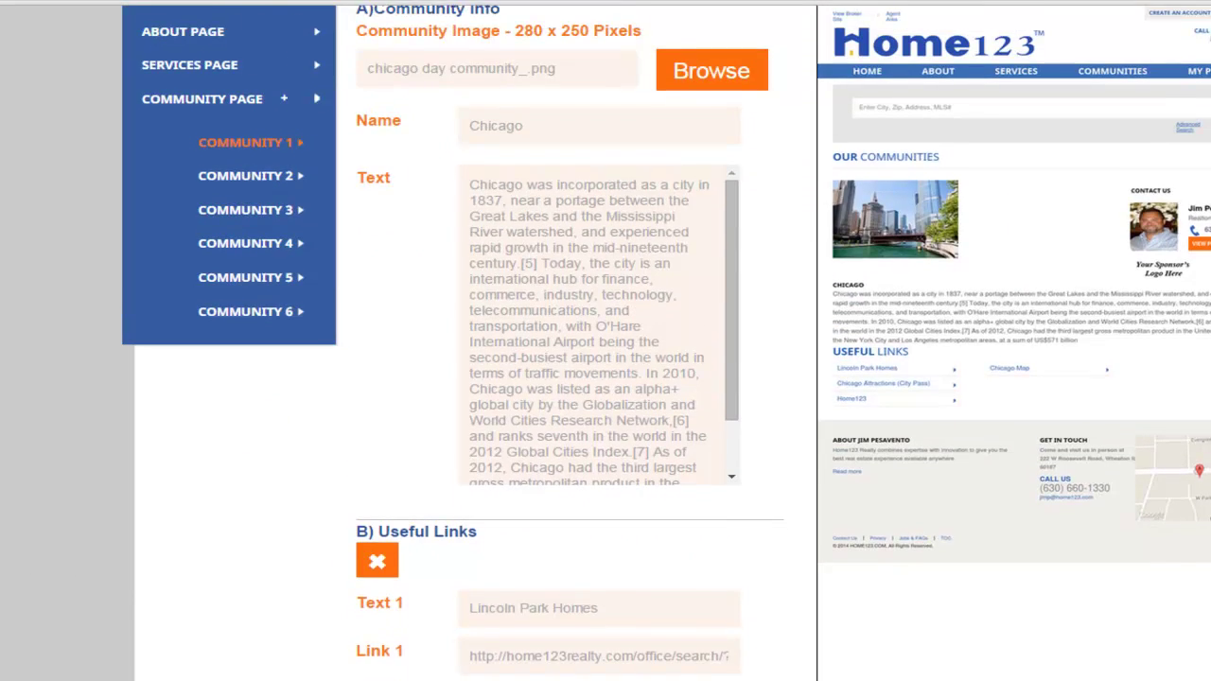
scroll(409, 650, "down", 10)
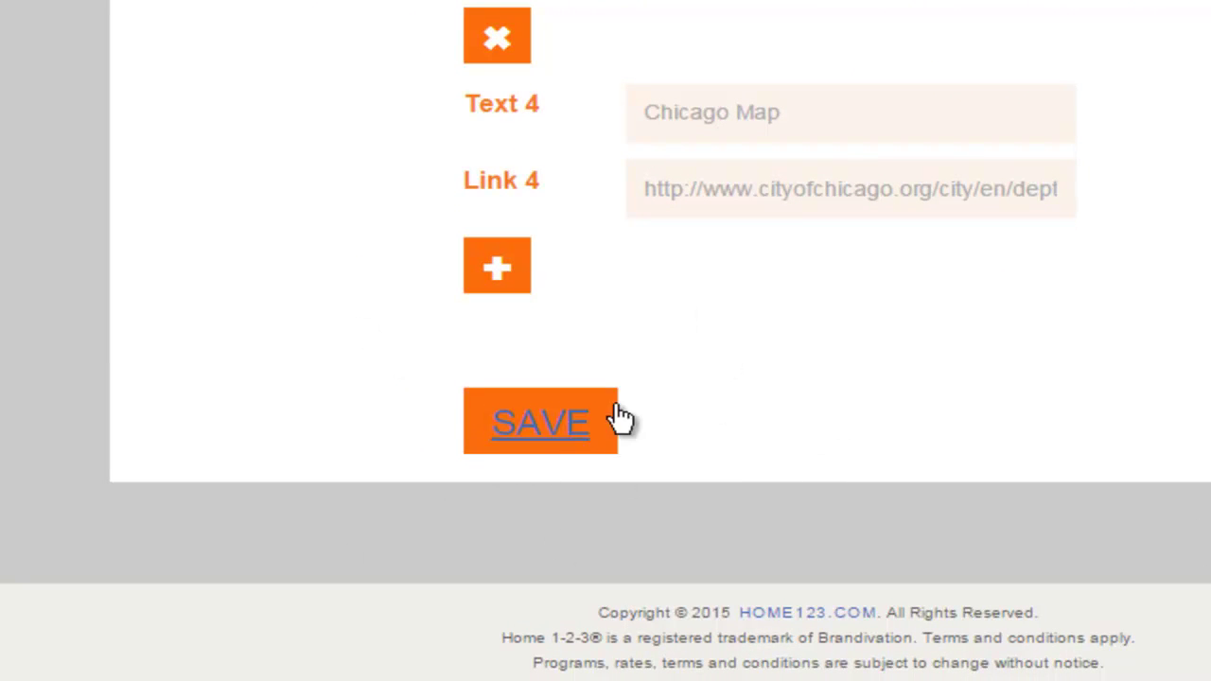
left_click(533, 425)
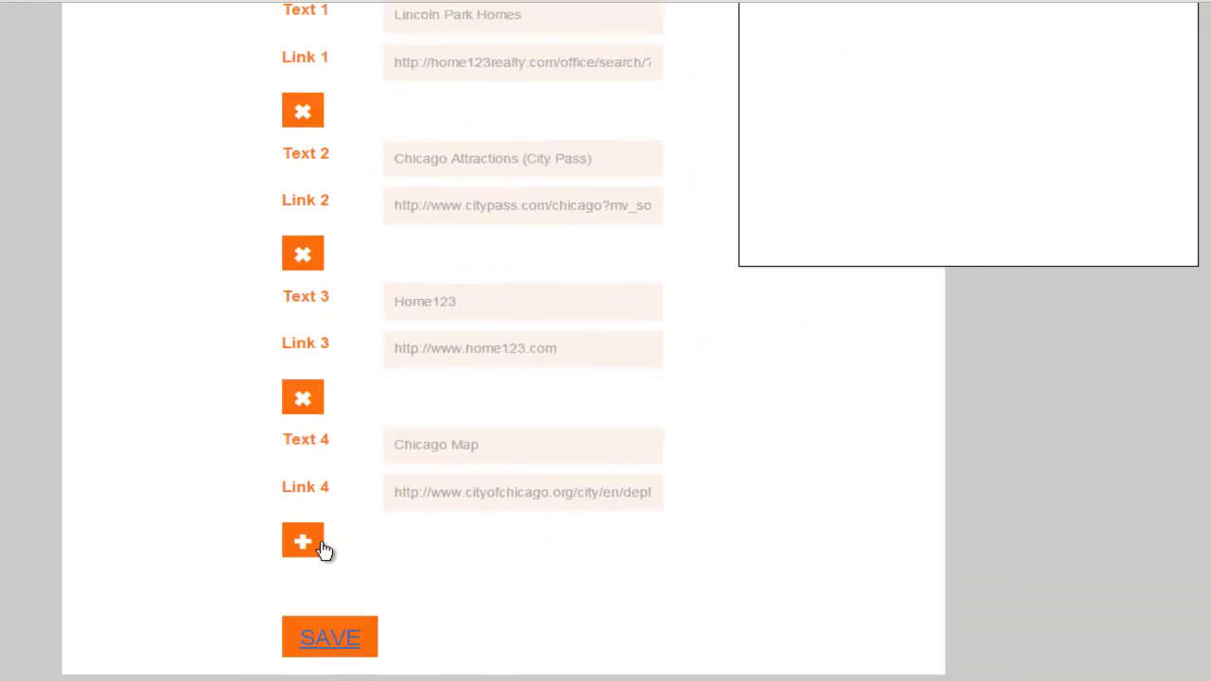
Look through the landing pages of Community 2 to Community 6
scroll(307, 525, "up", 2)
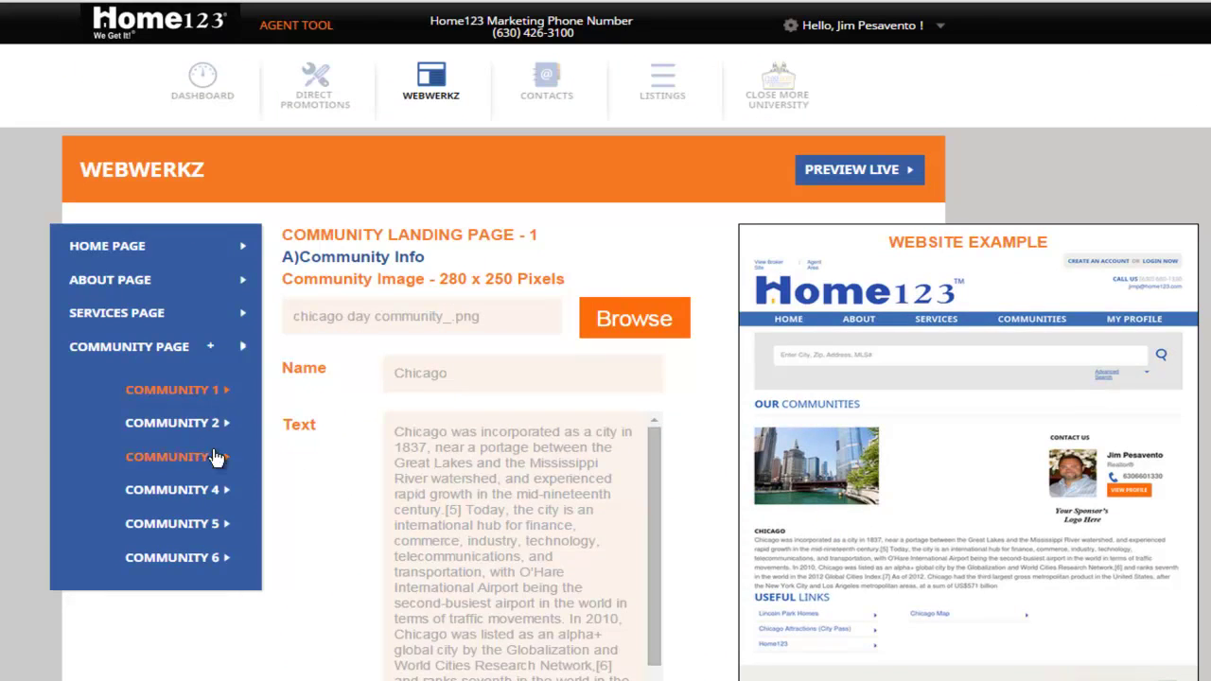
left_click(189, 431)
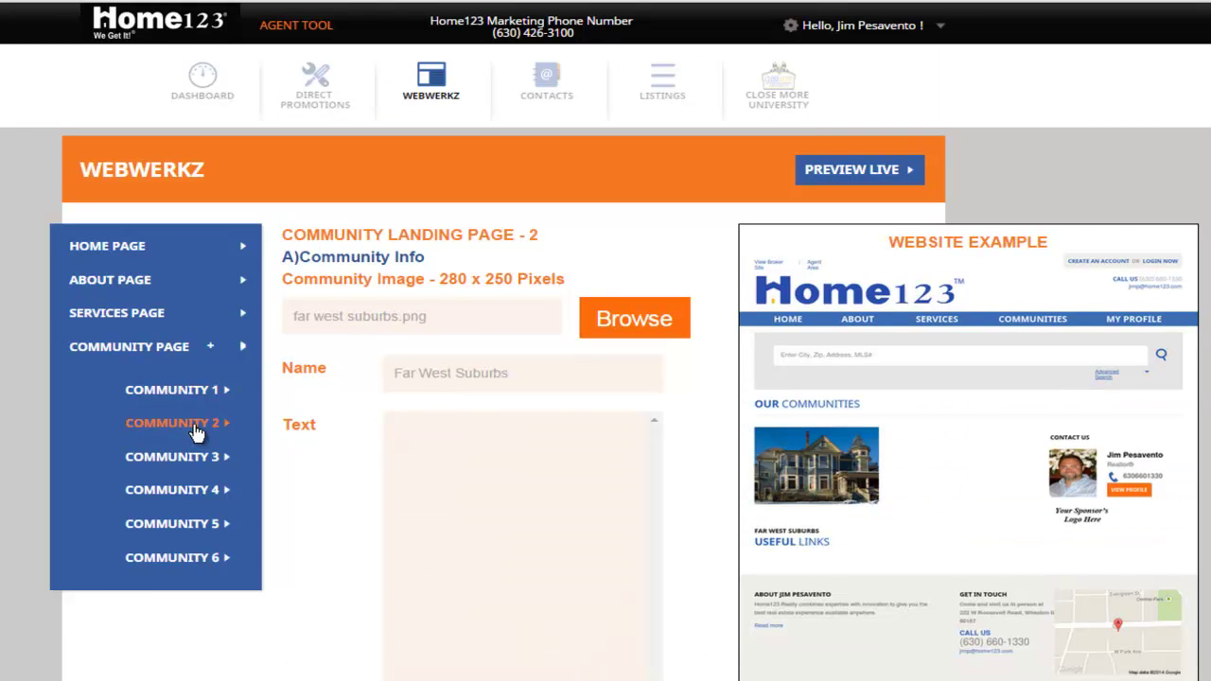
left_click(162, 455)
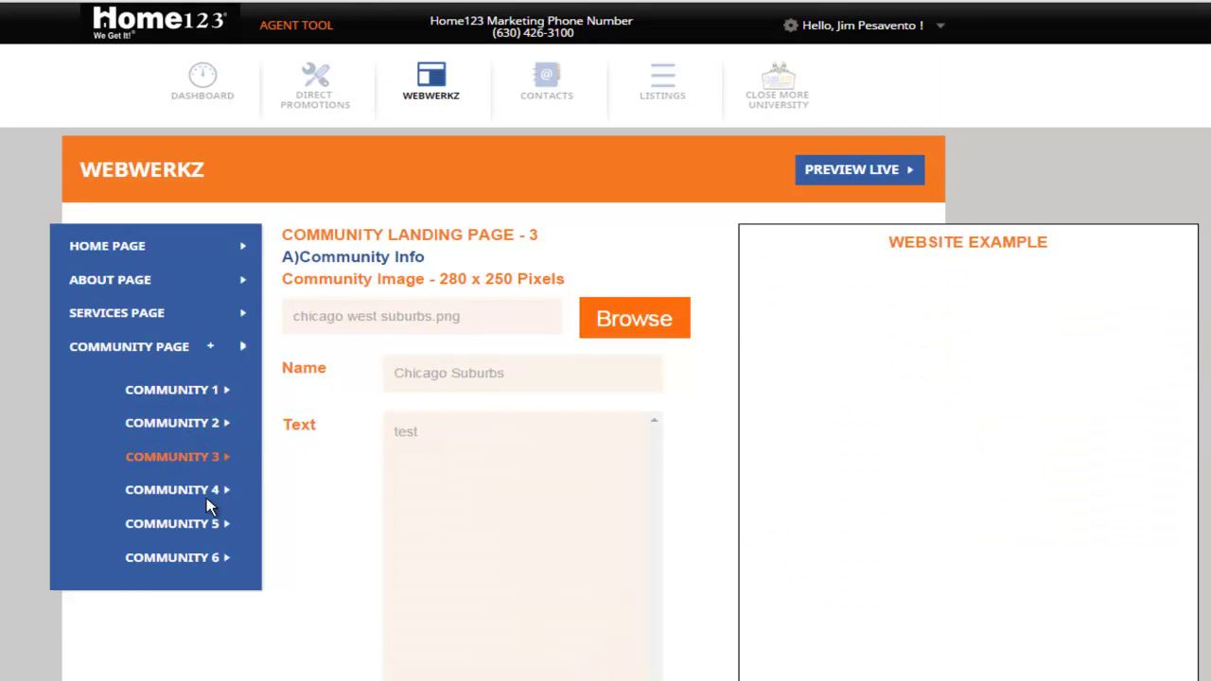
left_click(194, 492)
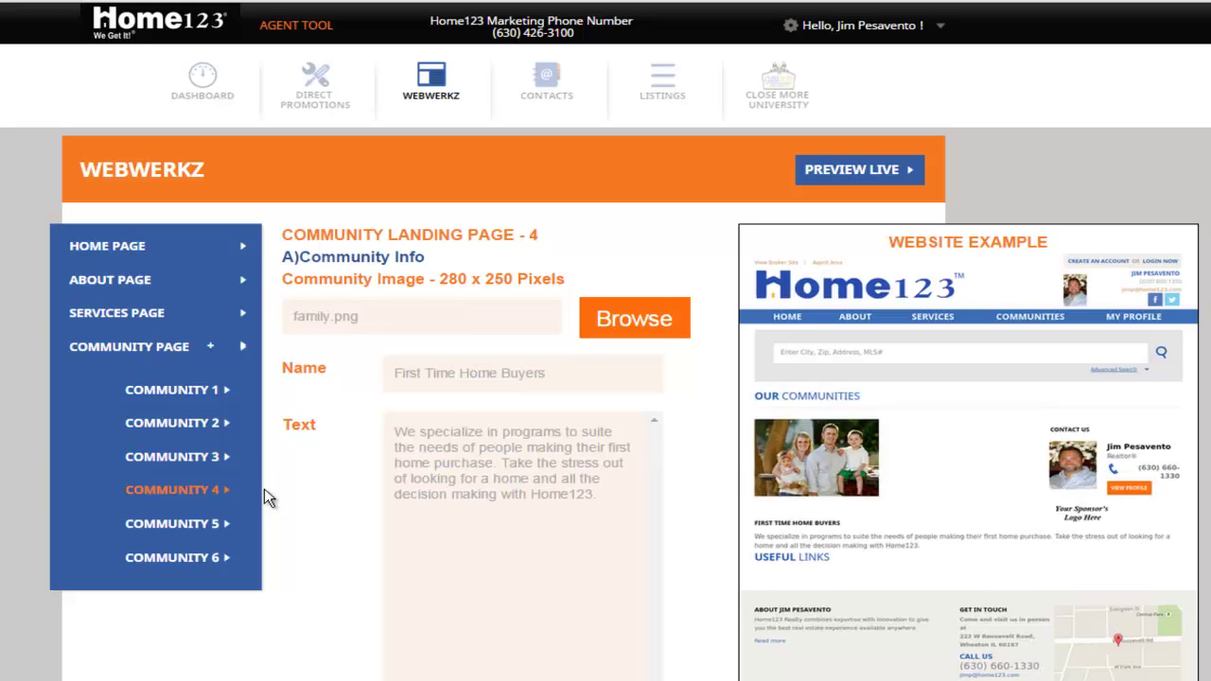
left_click(166, 535)
left_click(164, 559)
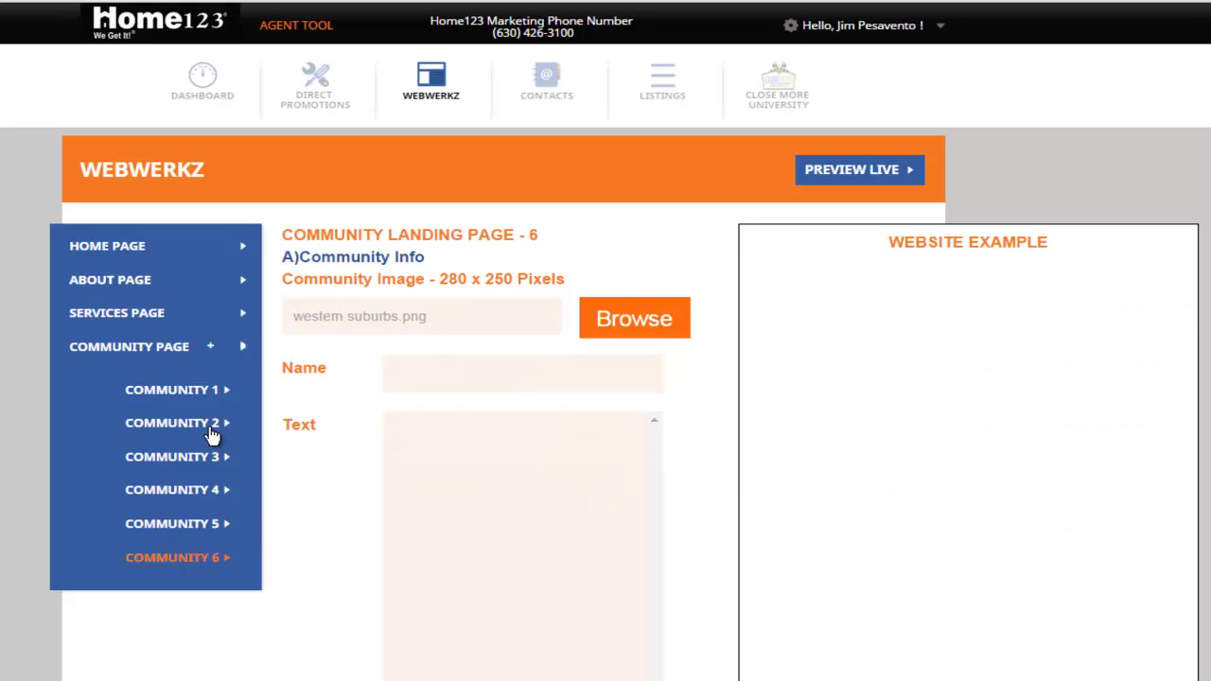
Open the main Community Page controls and review the Our Communities and Other Community sections
left_click(167, 389)
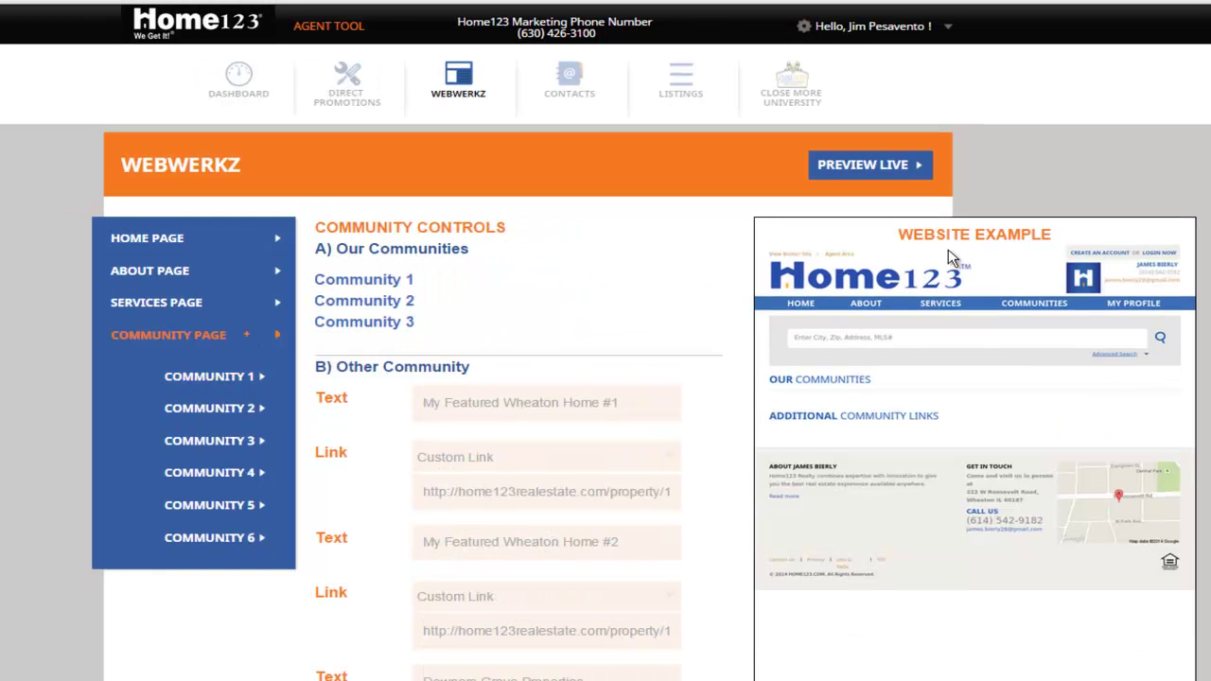
scroll(449, 346, "down", 3)
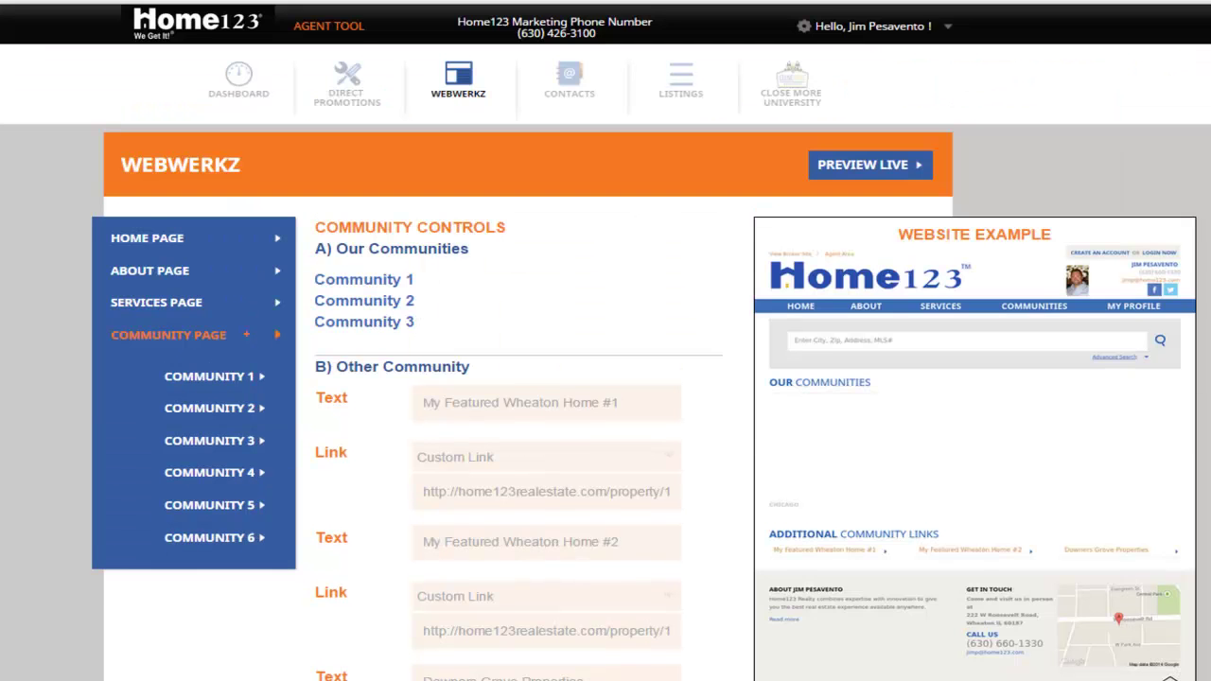
scroll(605, 340, "down", 4)
scroll(351, 351, "down", 1)
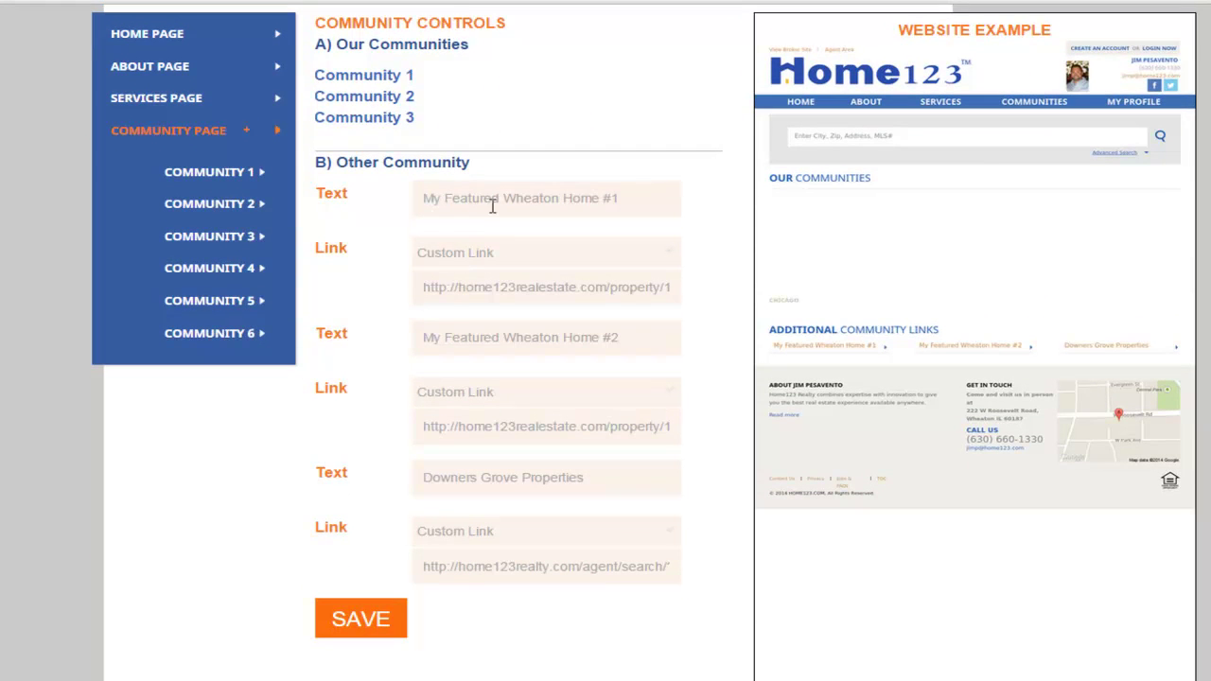
Examine the text and link choices of the first Other Community entry and choose Custom Link
triple_click(422, 203)
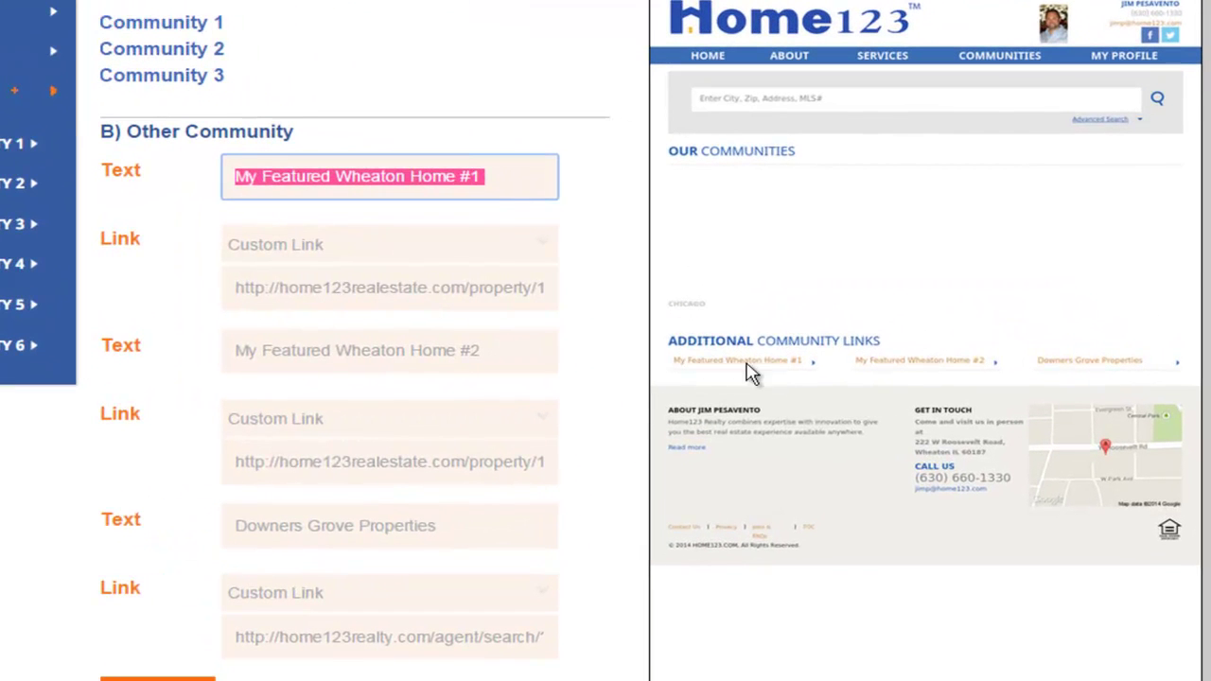
left_click(534, 180)
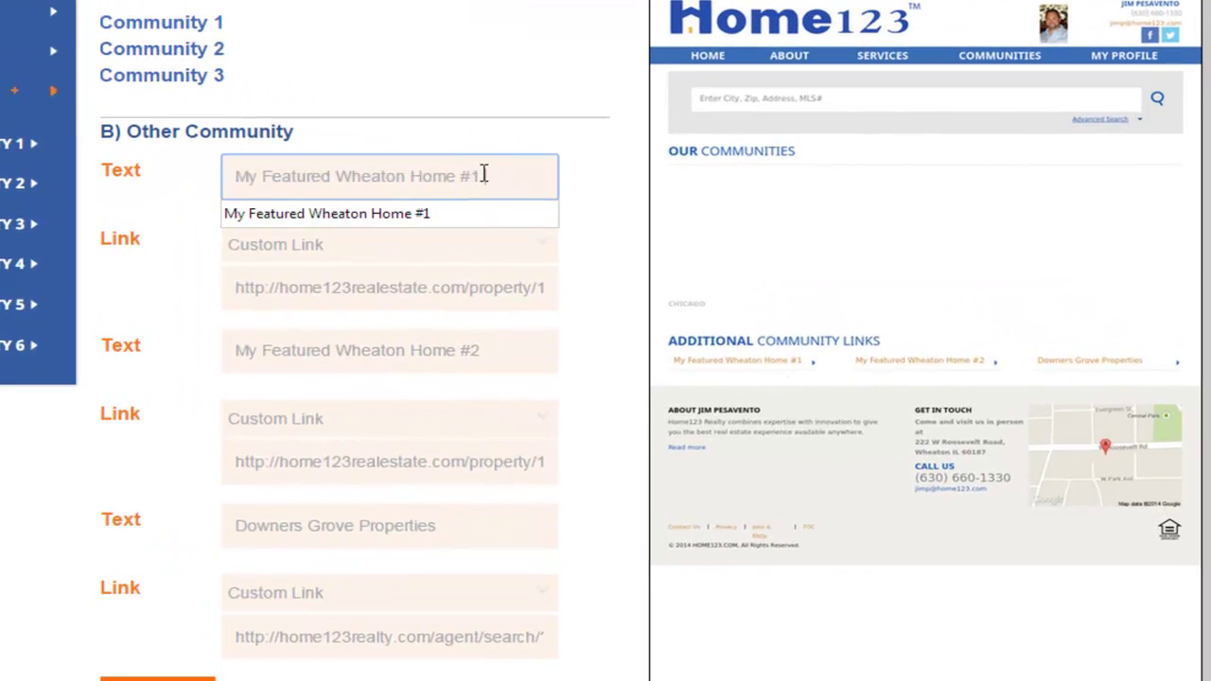
left_click(492, 212)
left_click(547, 244)
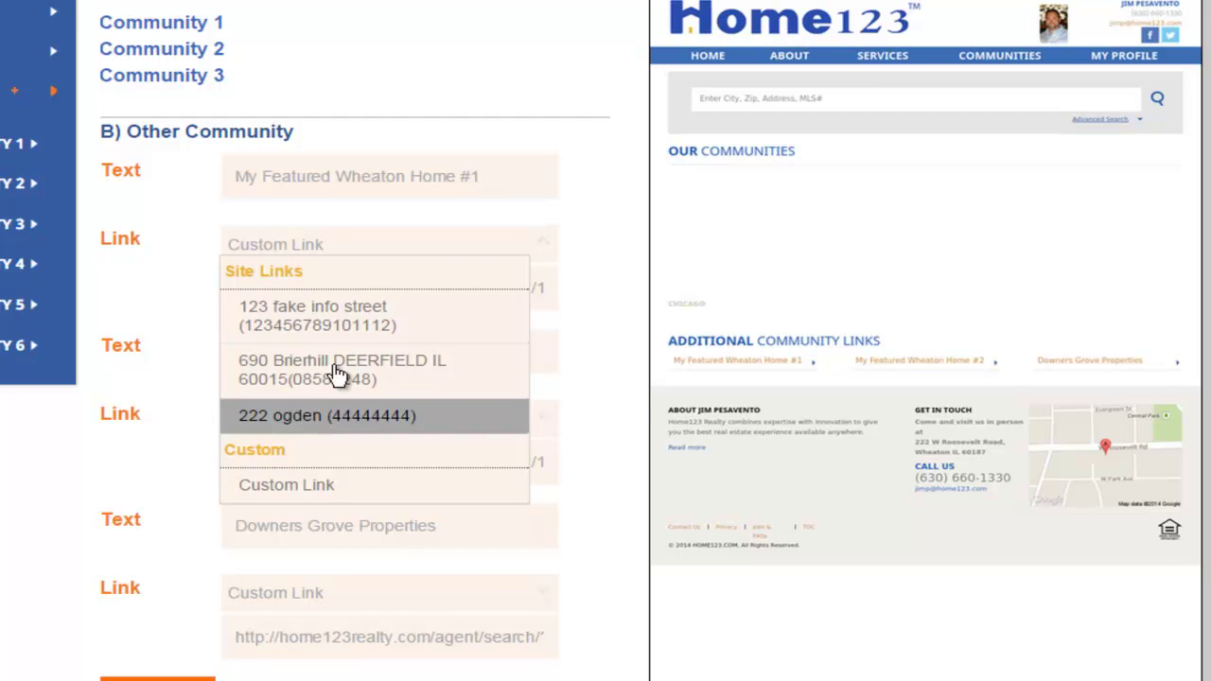
left_click(311, 484)
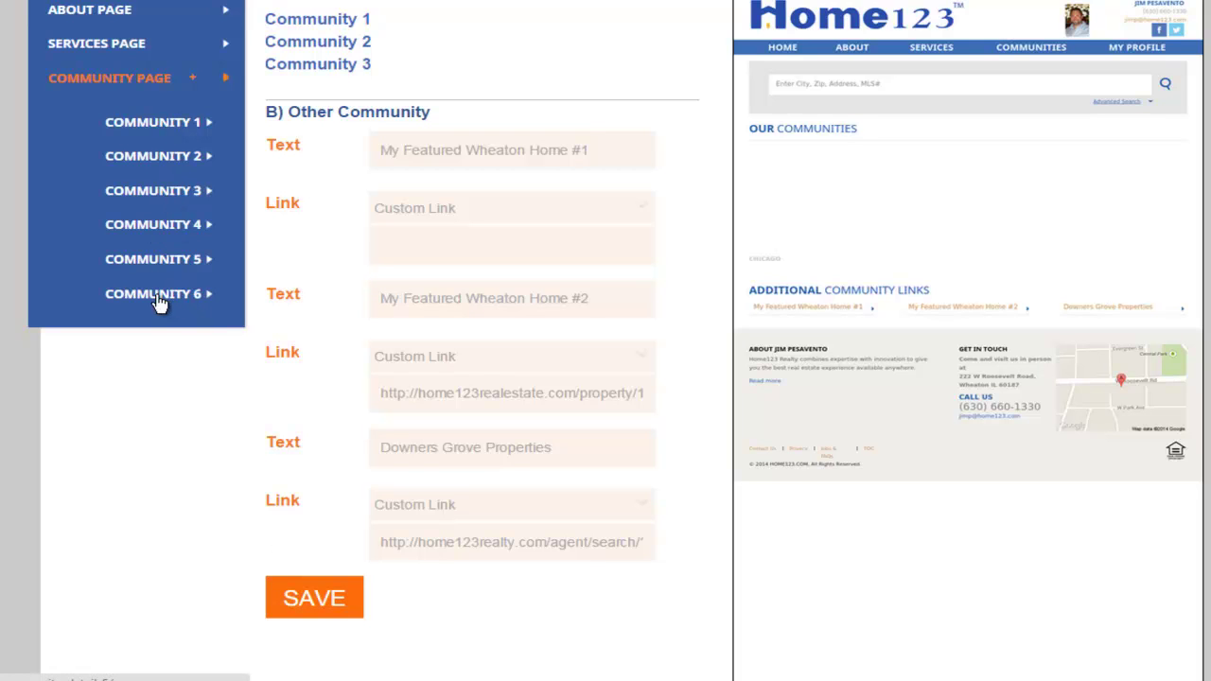
Open the Community 1 landing page and change the community's name to Switzerland
left_click(156, 125)
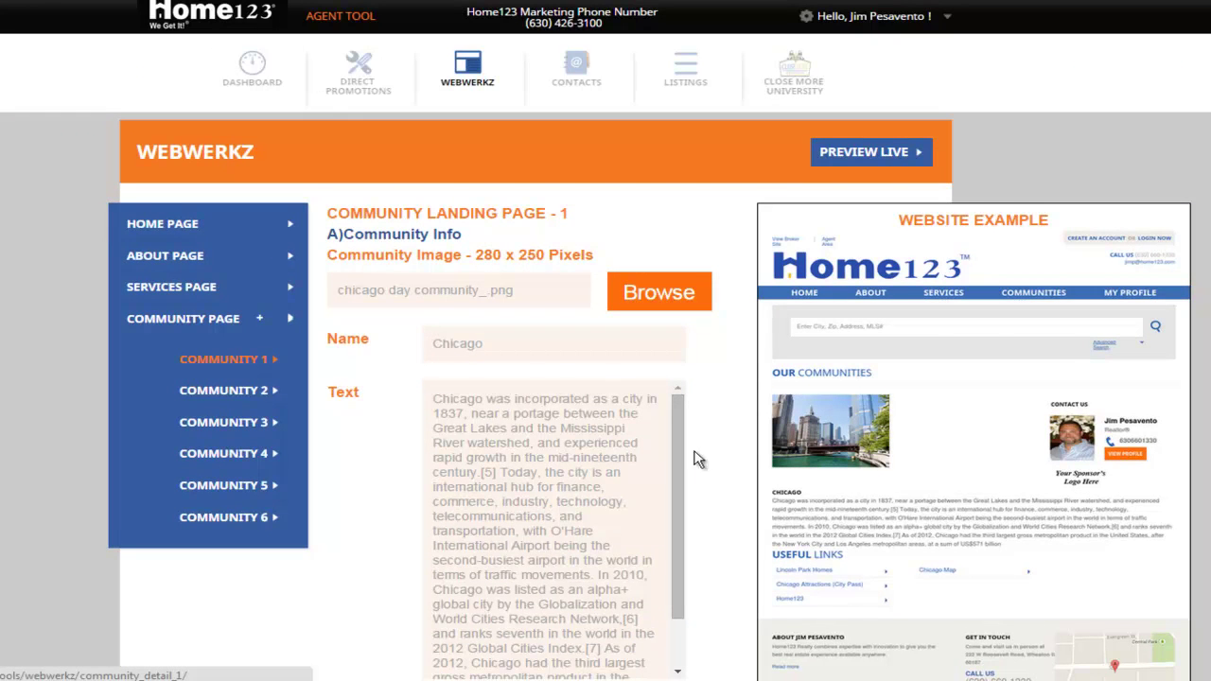
scroll(697, 442, "down", 1)
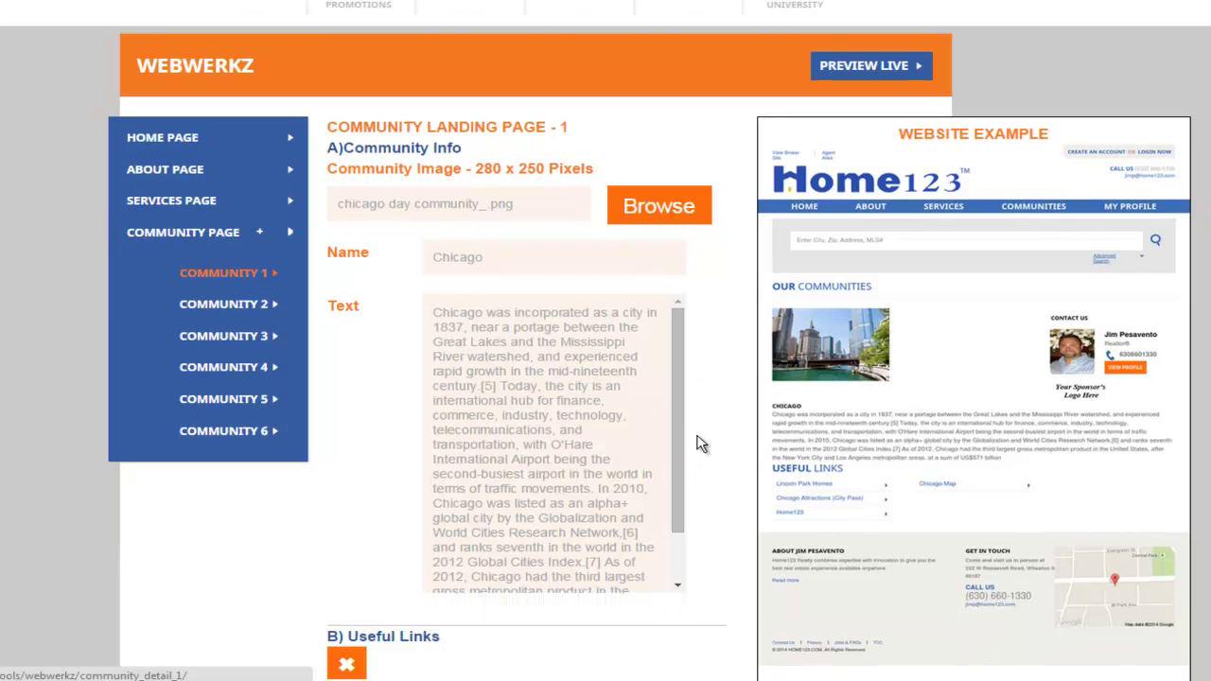
double_click(522, 262)
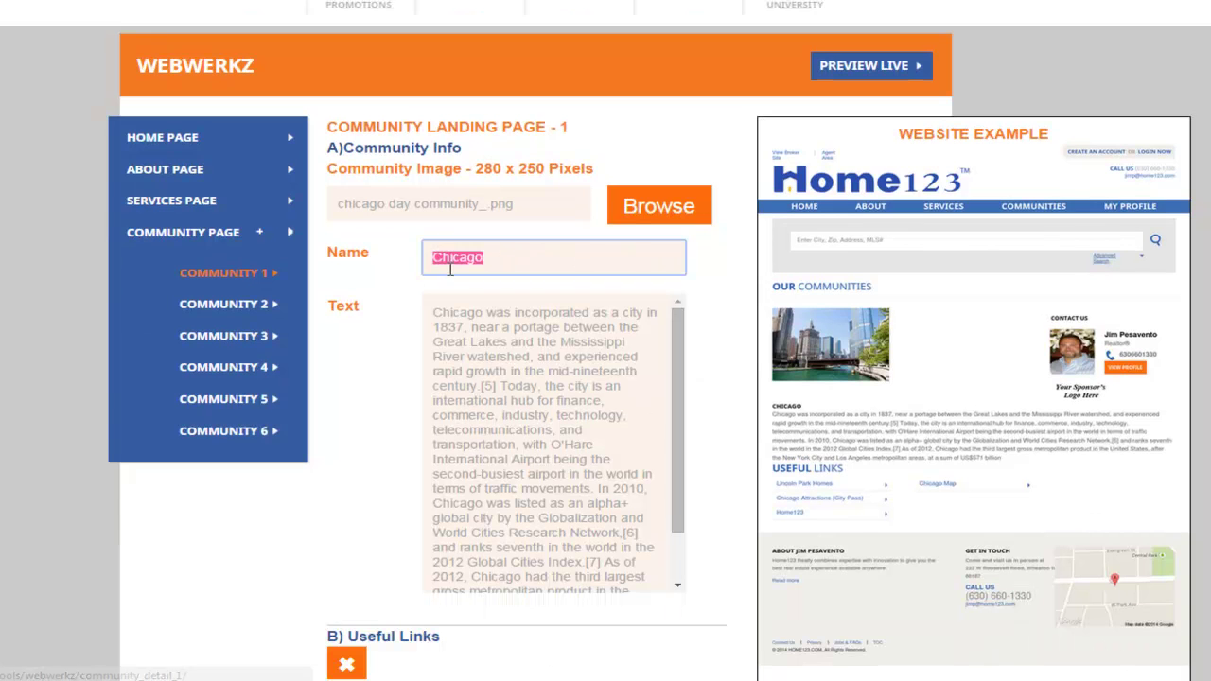
scroll(662, 247, "up", 1)
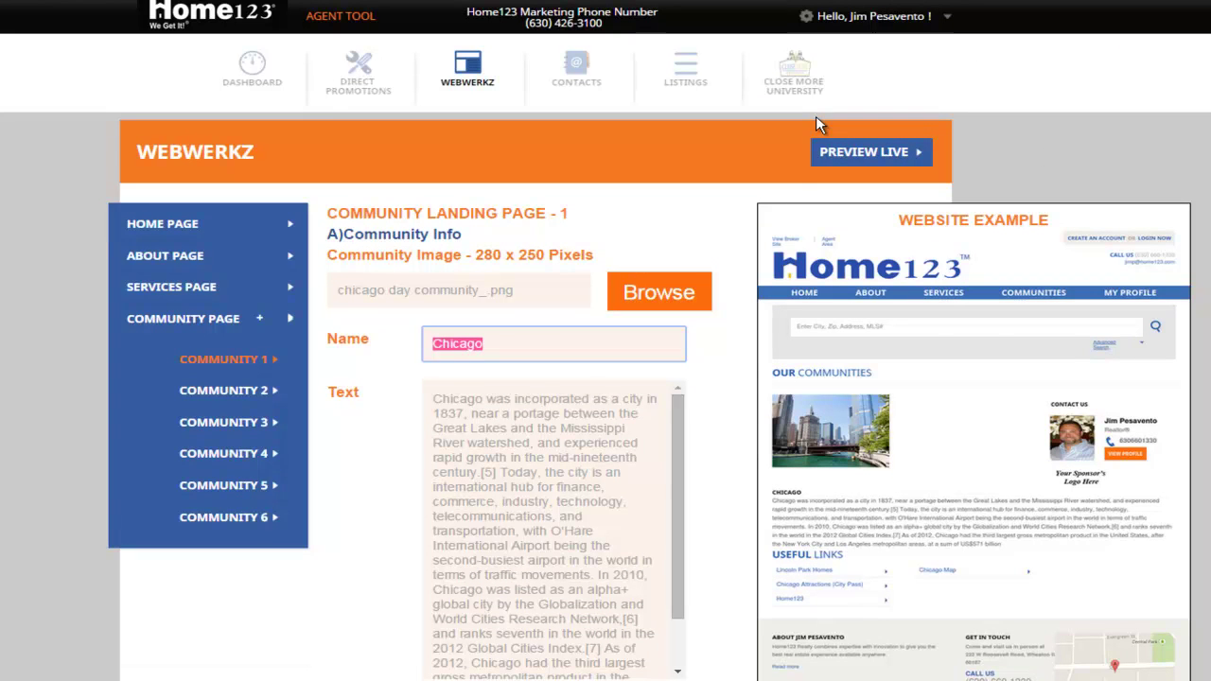
left_click(482, 346)
left_click_drag(488, 341, 392, 346)
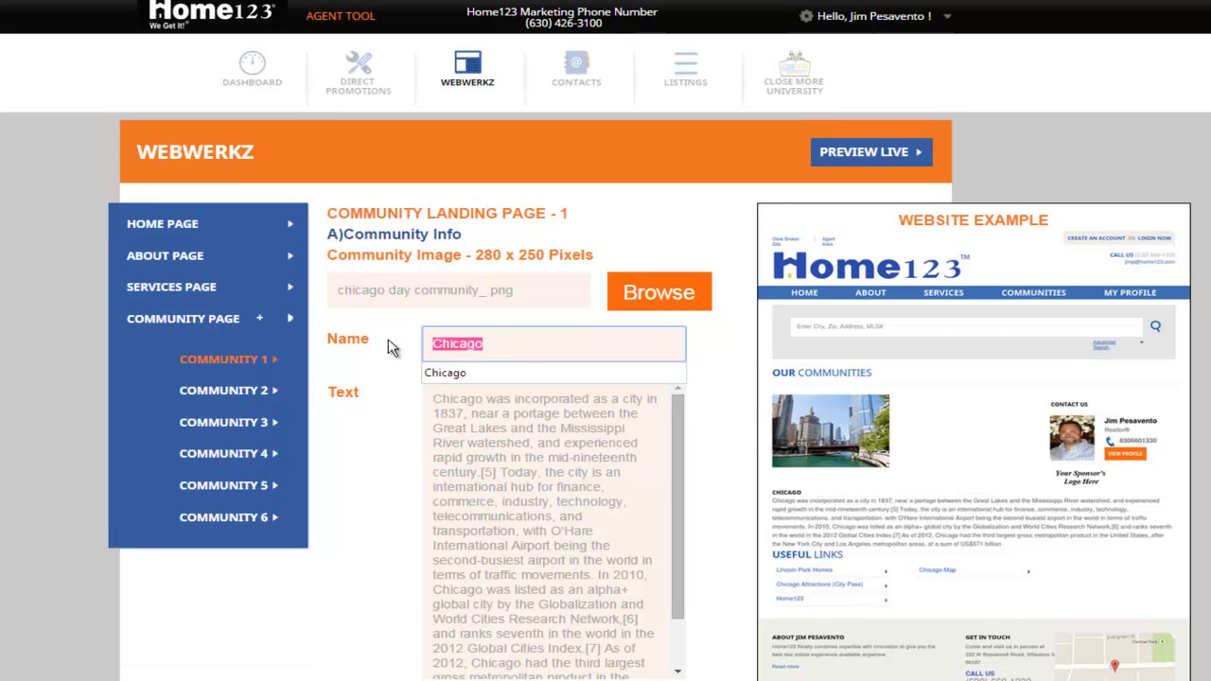
type("Switz")
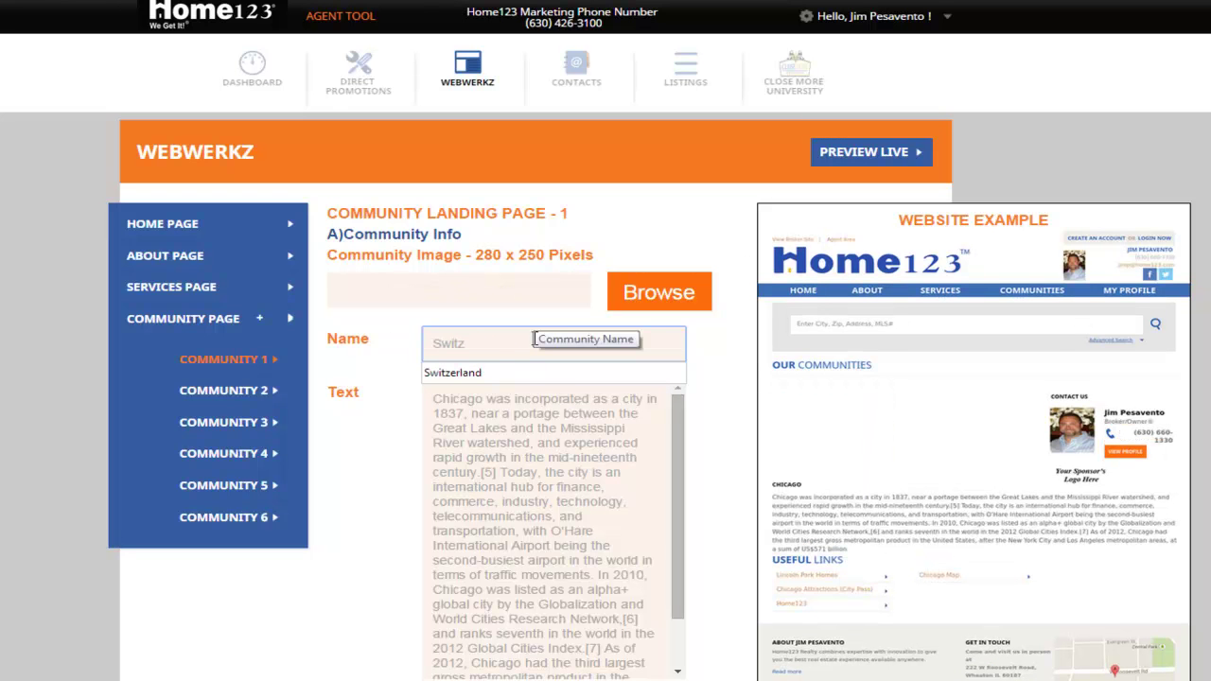
key("Down")
key("Tab")
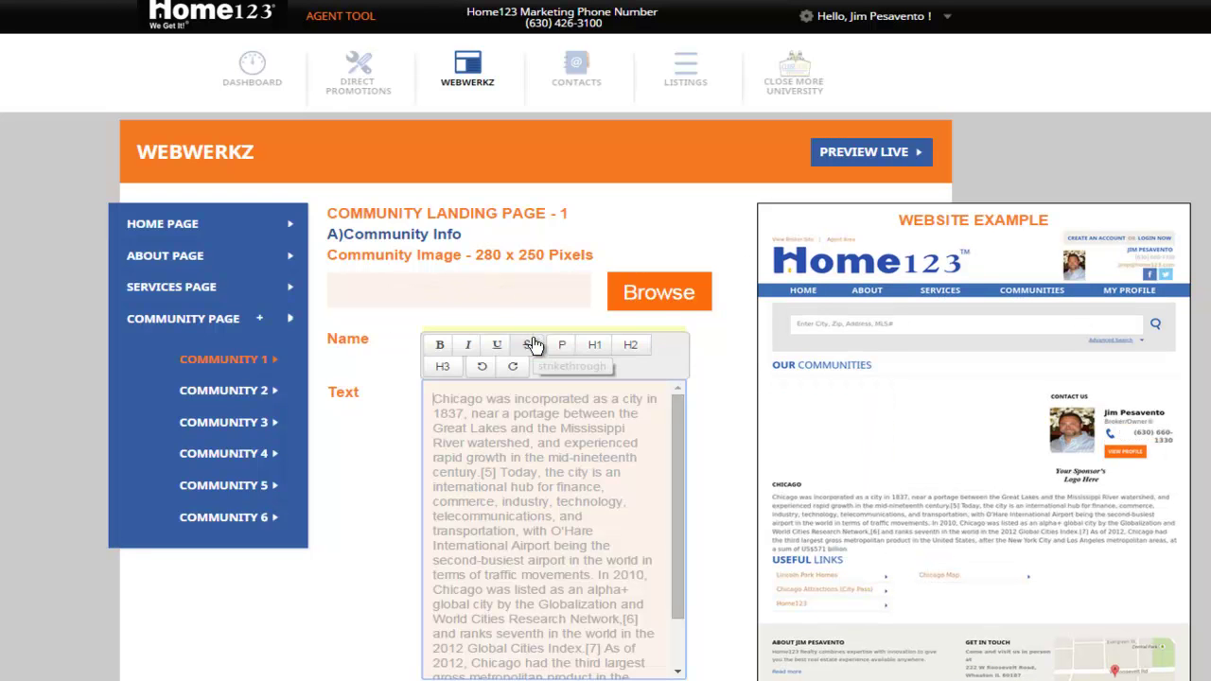
Choose the flower-garden-design file as the Community 1 image and save the landing page
left_click(688, 290)
left_click(559, 248)
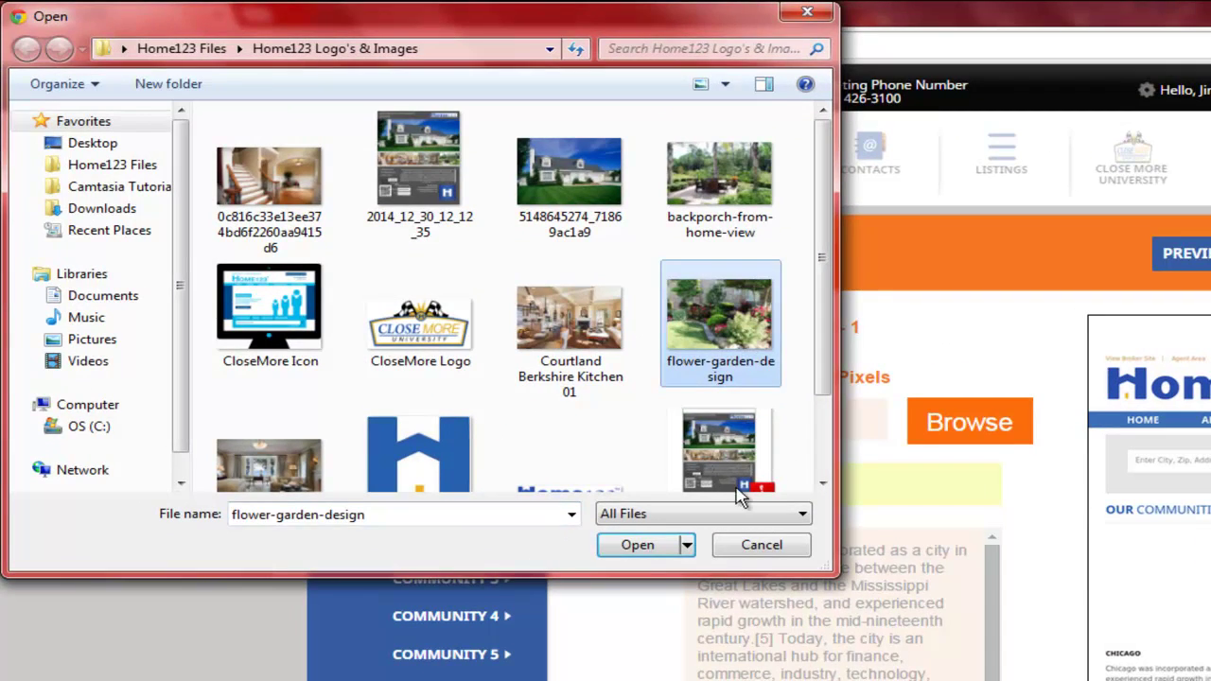
left_click(486, 449)
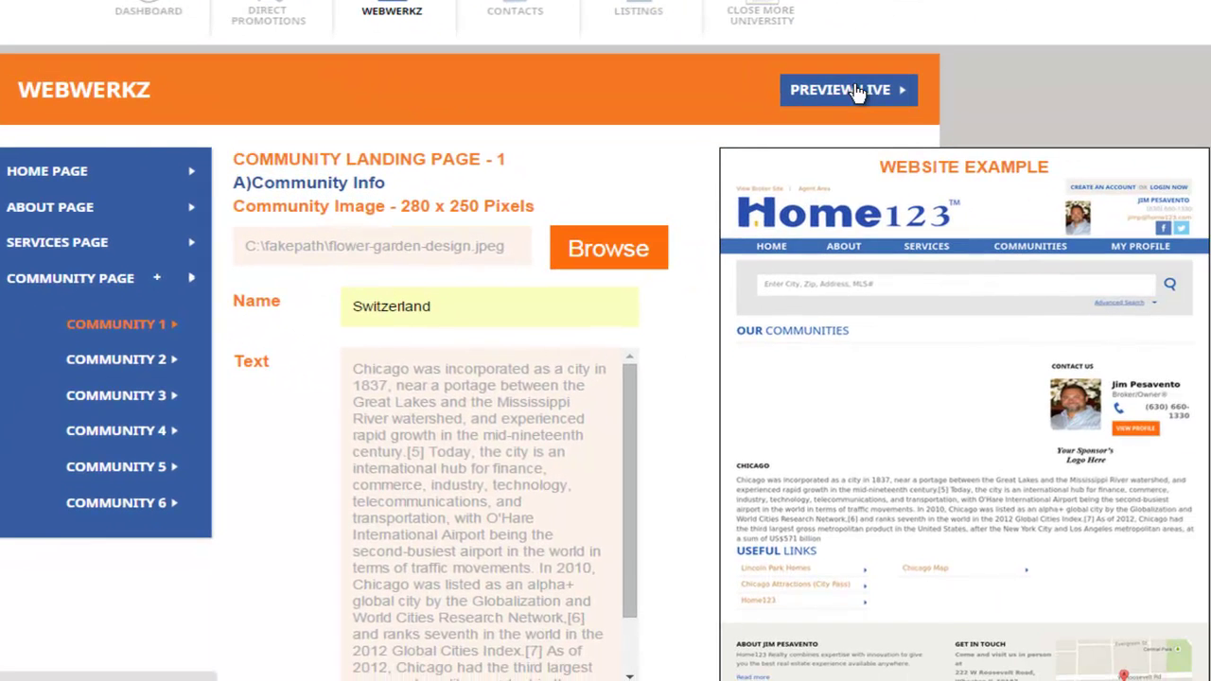
left_click(1177, 225)
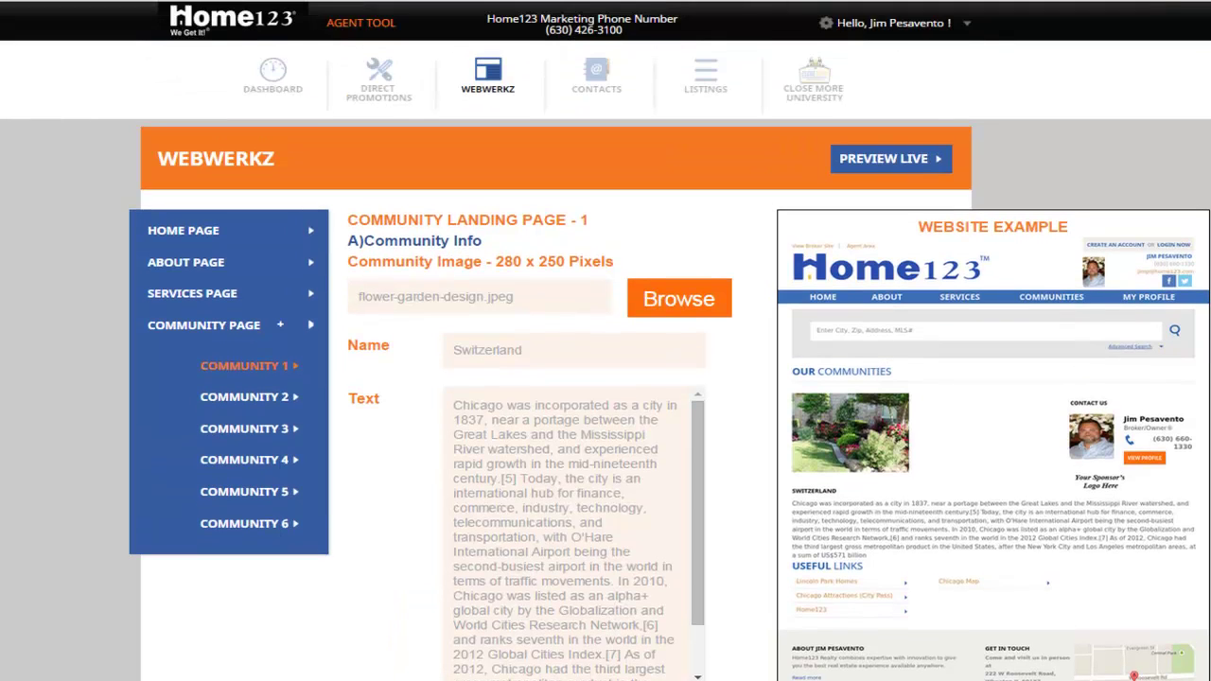
Return to the Home Page controls and sign out of the agent account
left_click(236, 217)
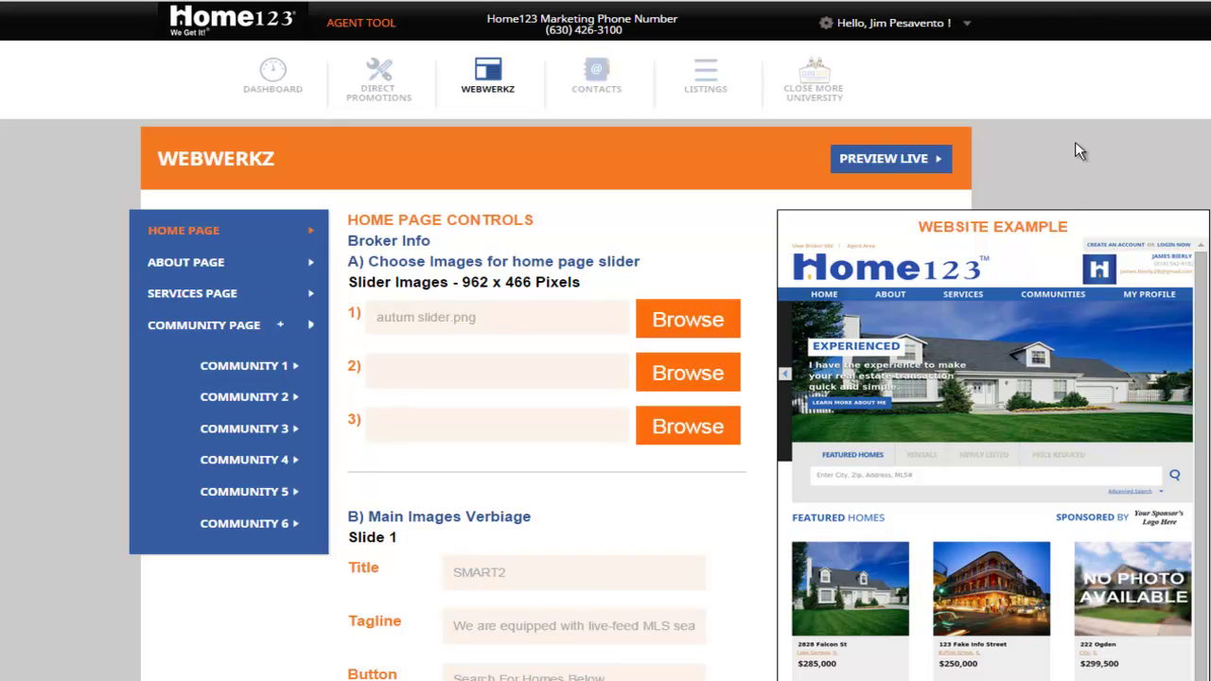
mouse_move(903, 25)
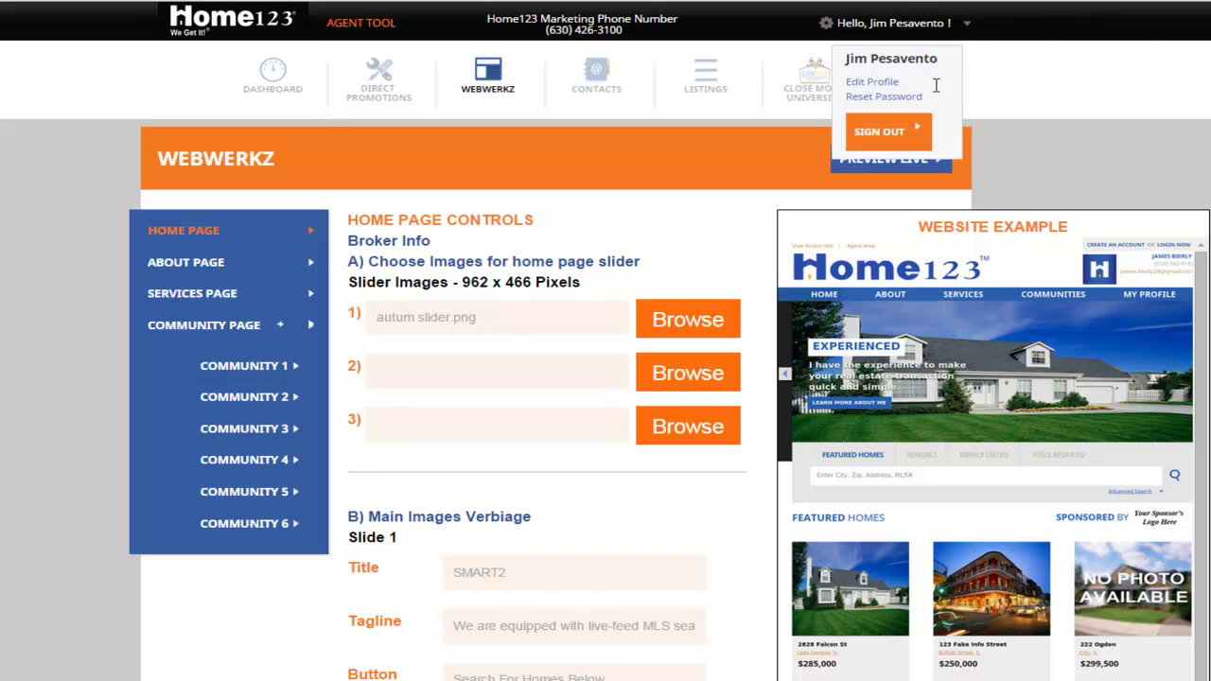
left_click(904, 125)
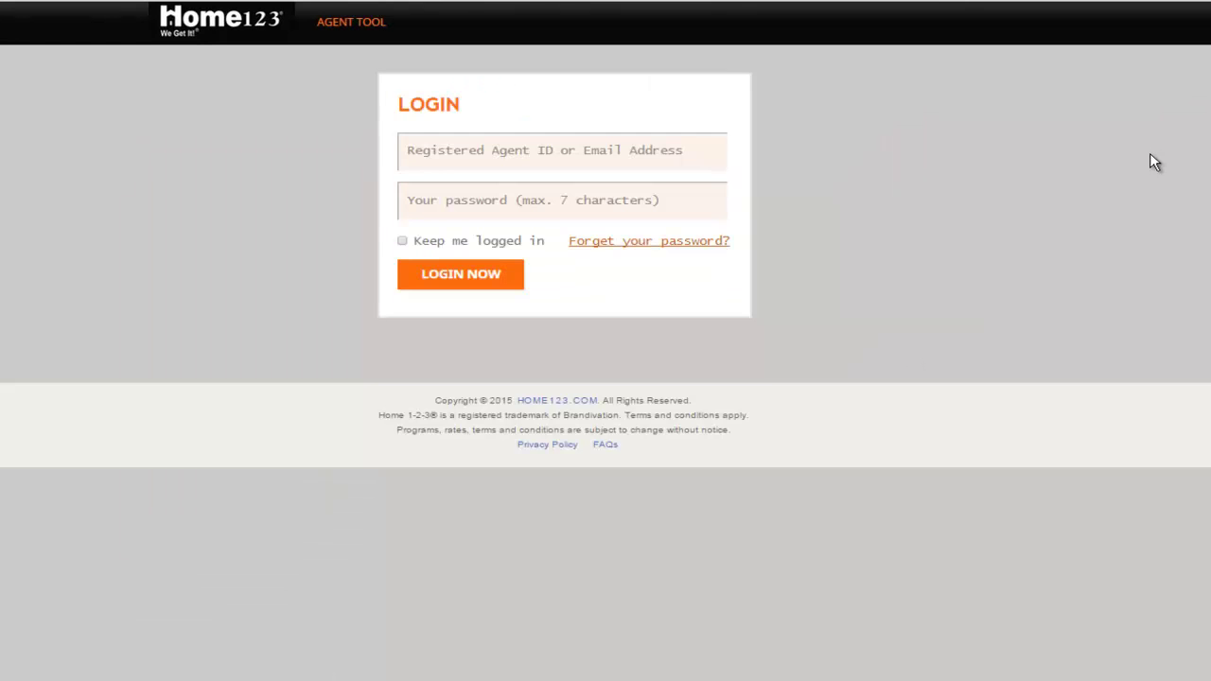